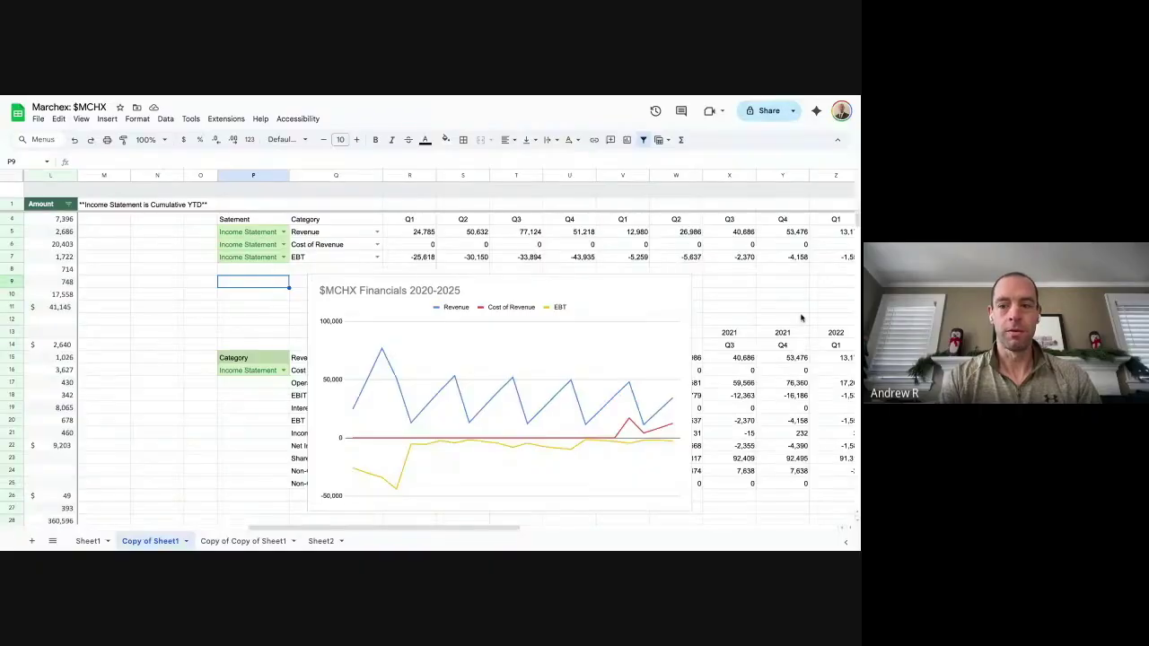
Review the category options available for the first chart row in Q5
{"action": "left_click", "coordinate": [376, 232]}
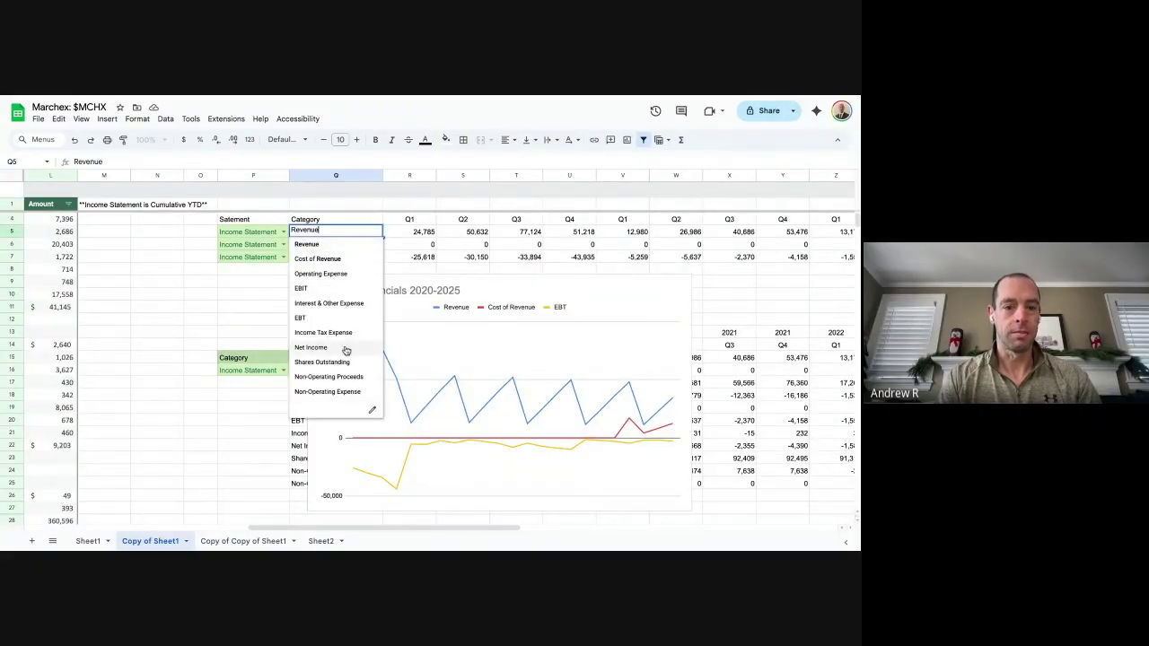
{"action": "left_click", "coordinate": [274, 223]}
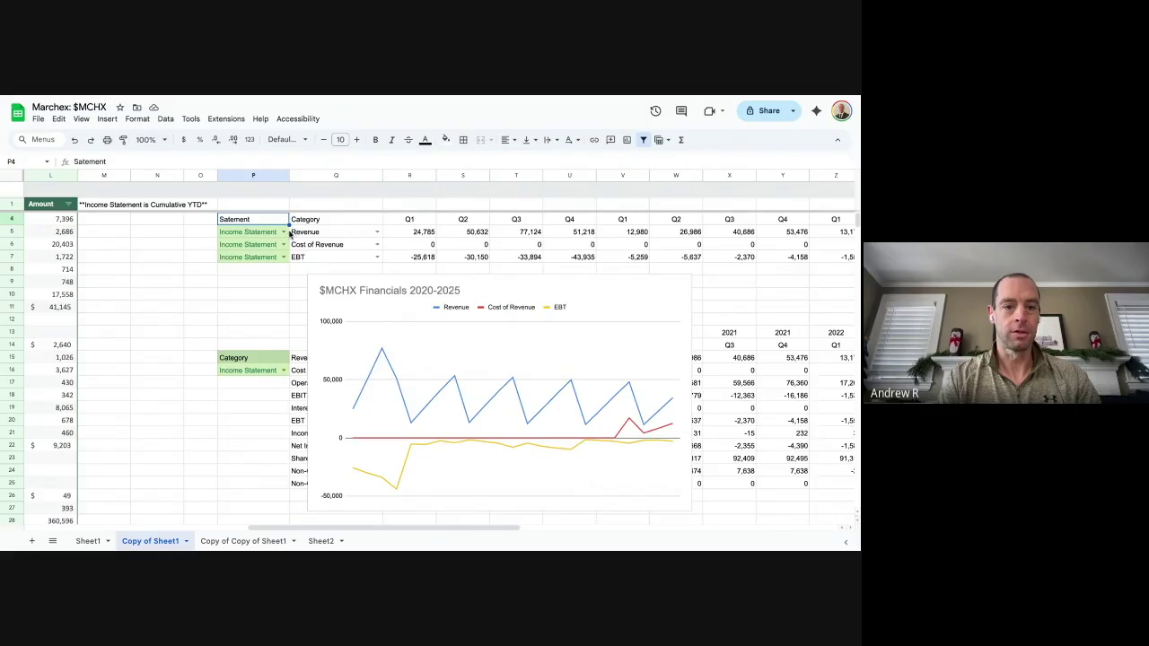
{"action": "left_click", "coordinate": [284, 232]}
{"action": "left_click", "coordinate": [377, 232]}
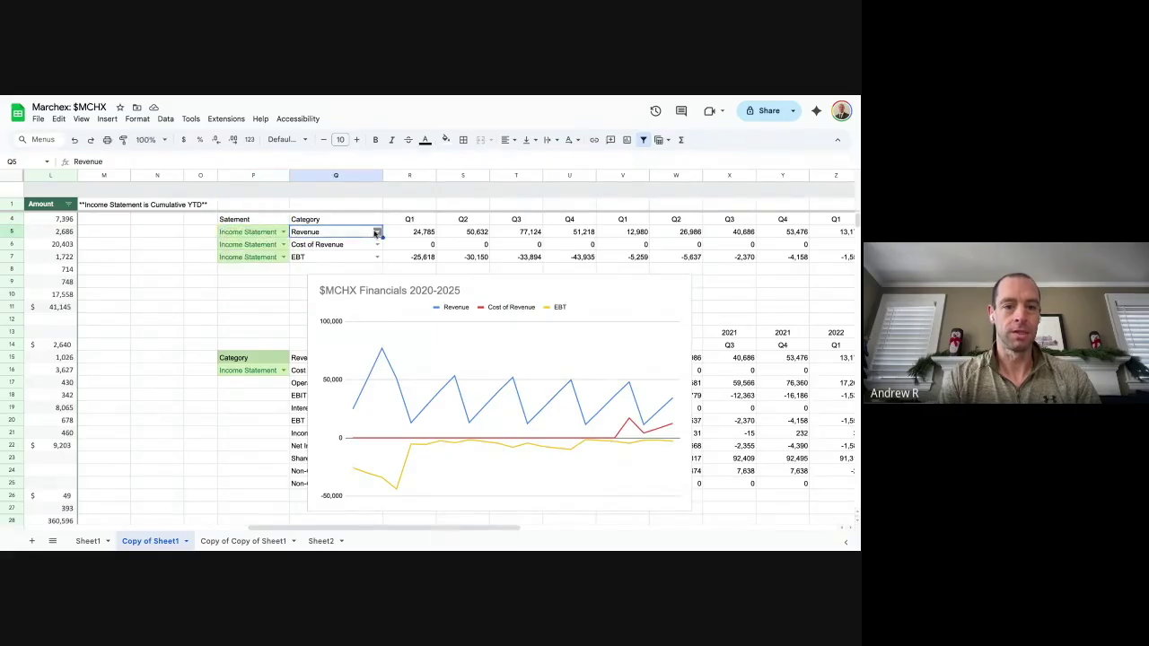
{"action": "left_click", "coordinate": [377, 232]}
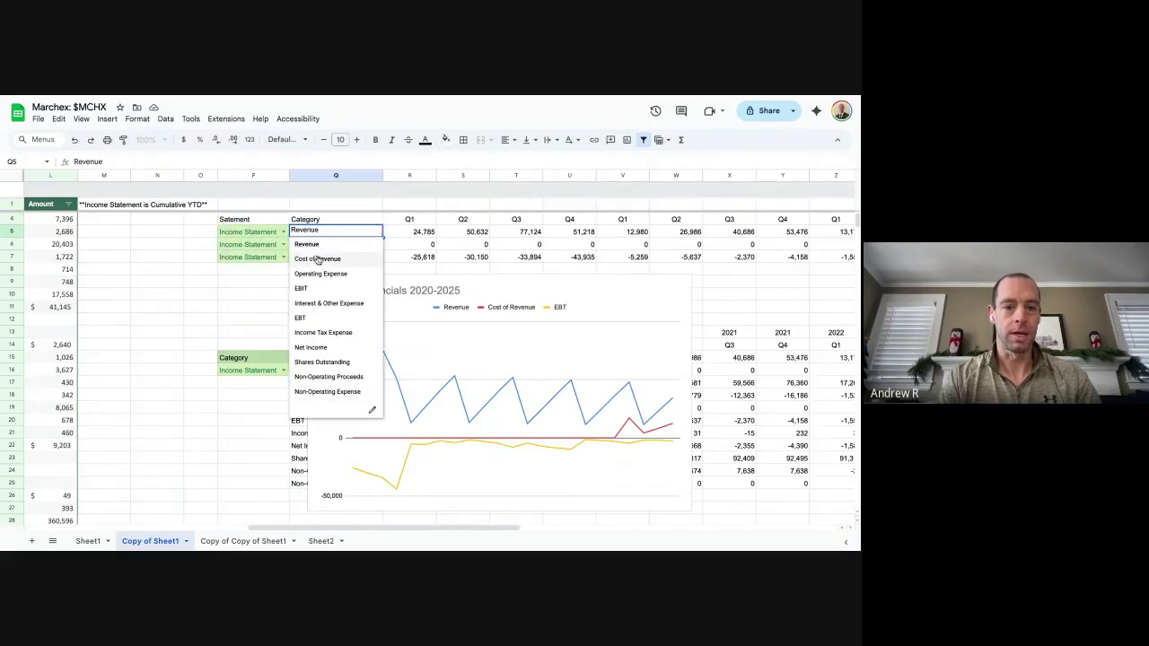
Set the first chart row's statement to Balance Sheet and its category to Current Liabilities
{"action": "left_click", "coordinate": [272, 235]}
{"action": "left_click", "coordinate": [284, 231]}
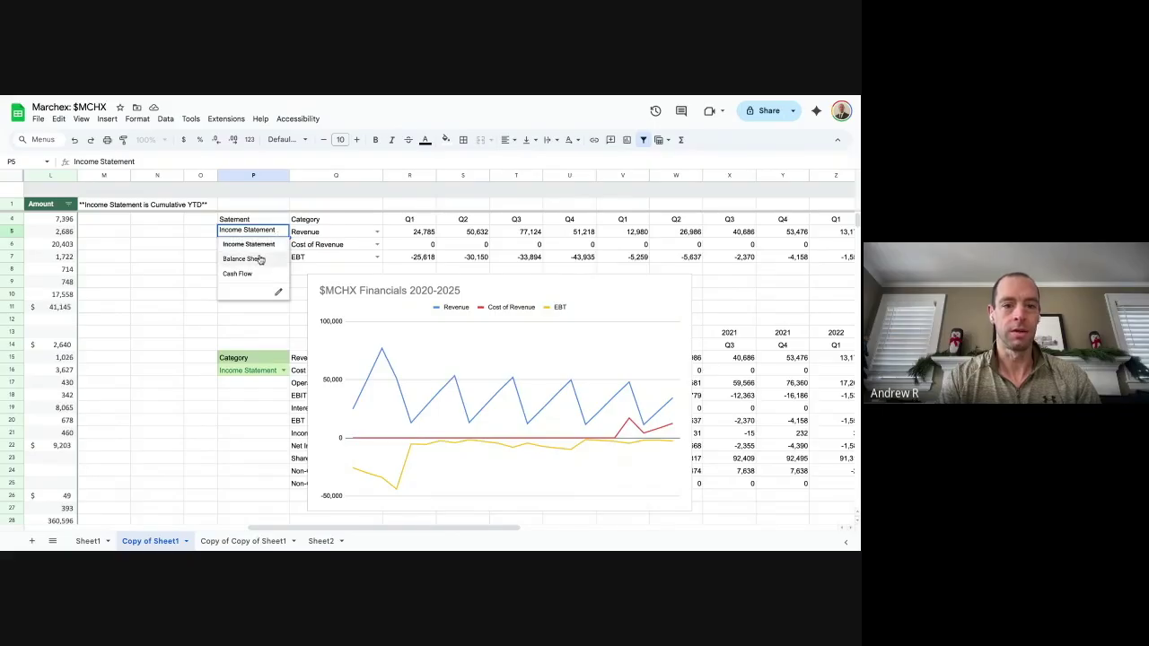
{"action": "left_click", "coordinate": [259, 260]}
{"action": "left_click", "coordinate": [377, 233]}
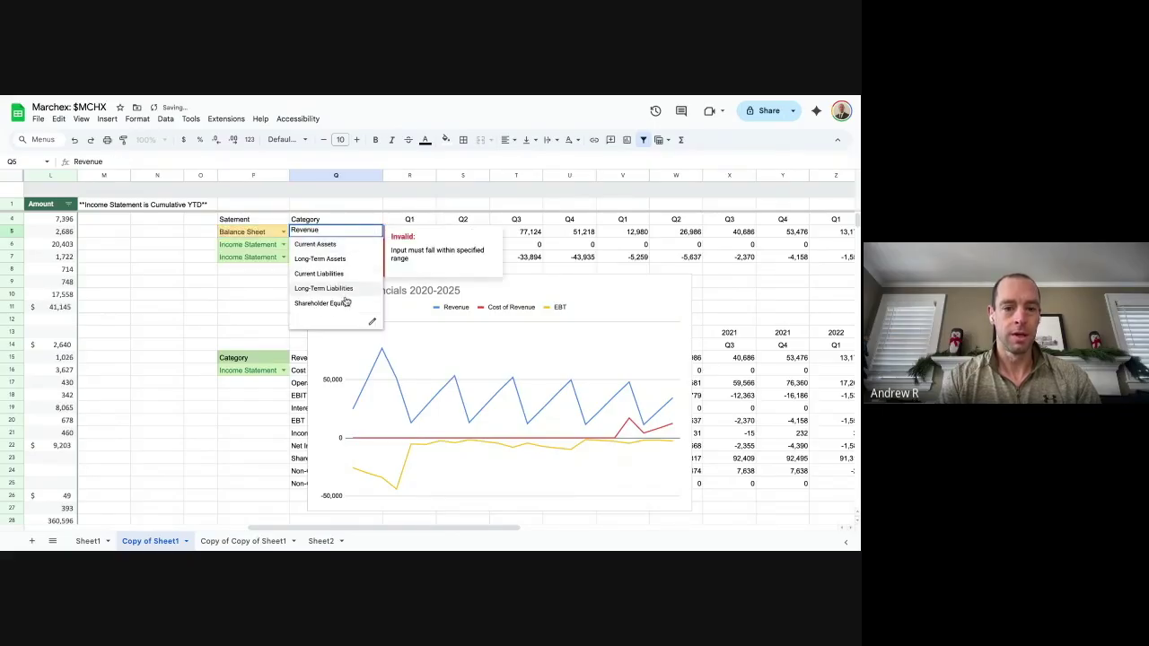
{"action": "left_click", "coordinate": [348, 275]}
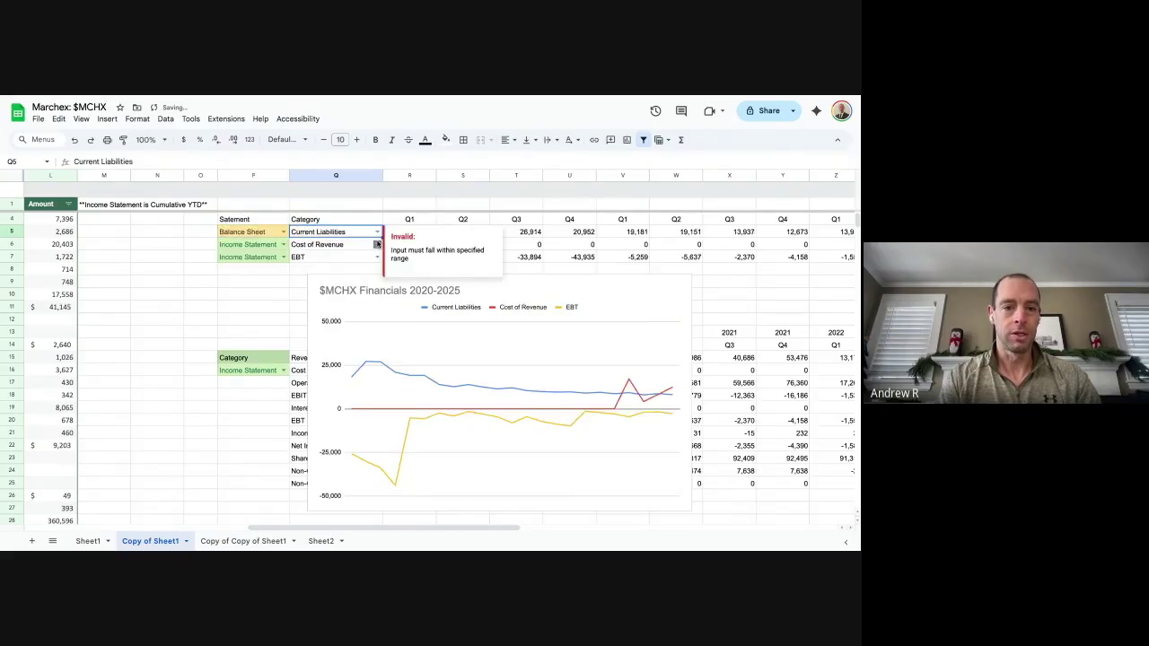
Review the statement options and the Balance Sheet category options for the first chart row
{"action": "left_click", "coordinate": [284, 231]}
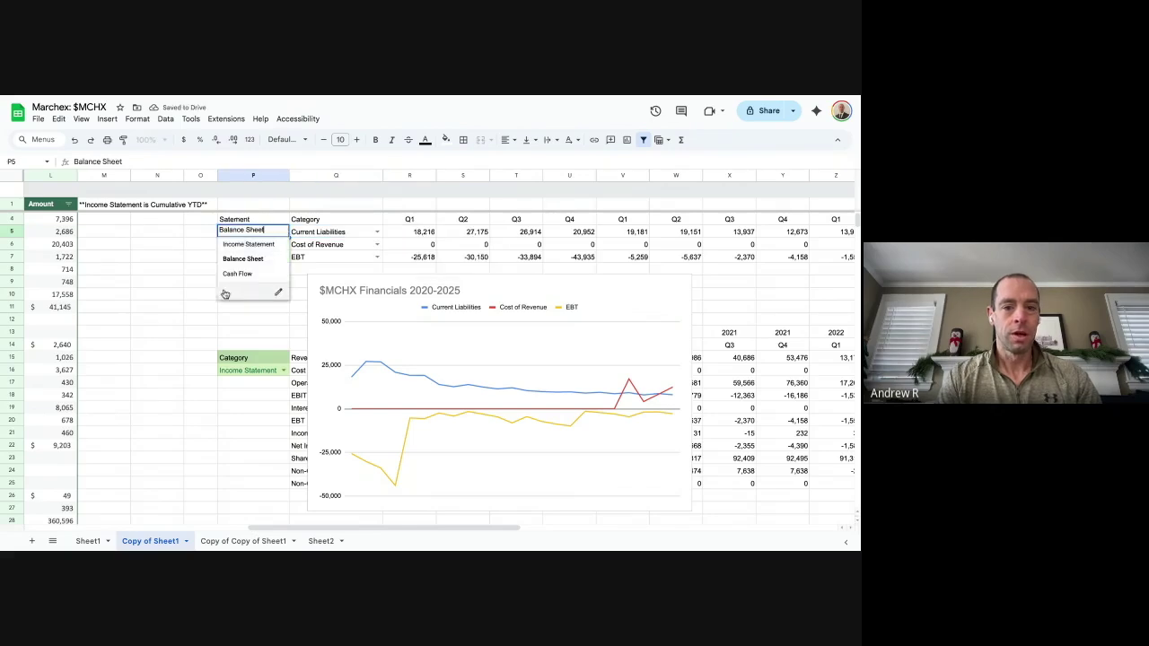
{"action": "left_click", "coordinate": [196, 297]}
{"action": "left_click", "coordinate": [539, 288]}
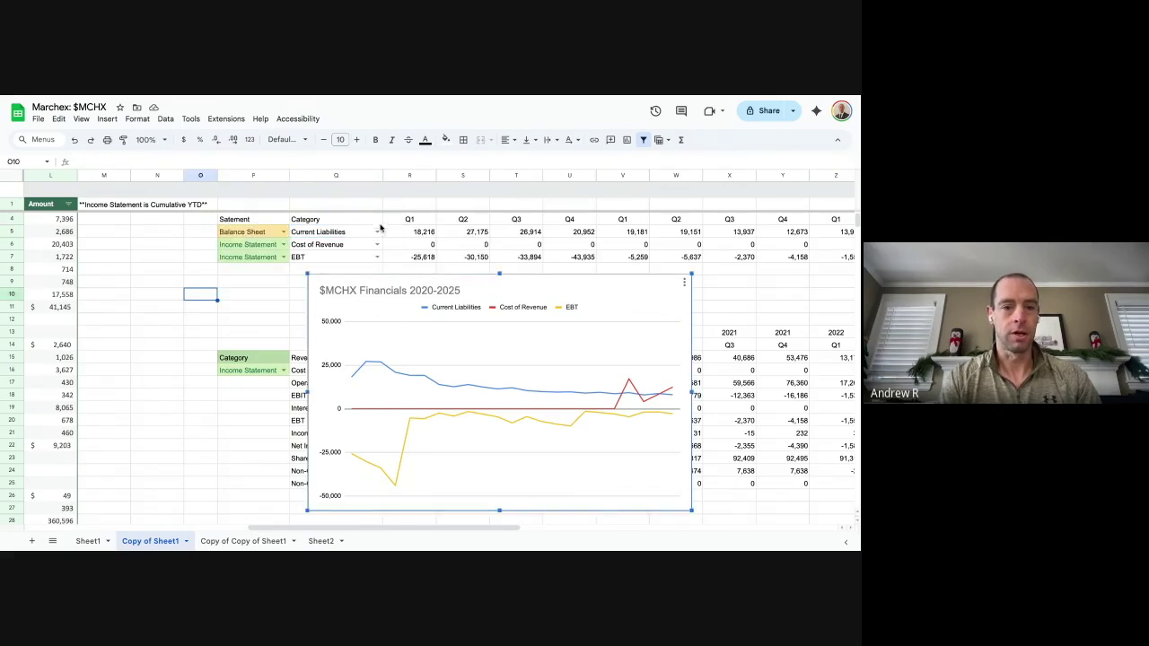
{"action": "left_click", "coordinate": [377, 233]}
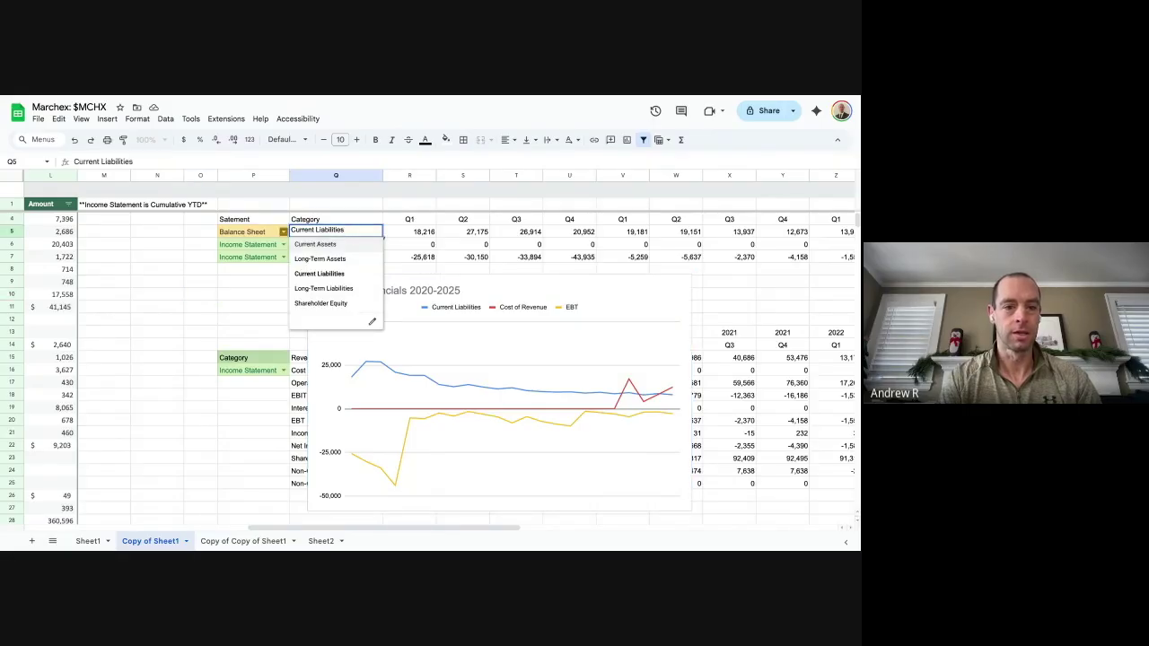
Set the first chart row's statement to Income Statement and move the chart off the quarterly summary table
{"action": "left_click", "coordinate": [283, 232]}
{"action": "left_click", "coordinate": [282, 231]}
{"action": "left_click", "coordinate": [258, 245]}
{"action": "left_click", "coordinate": [288, 290]}
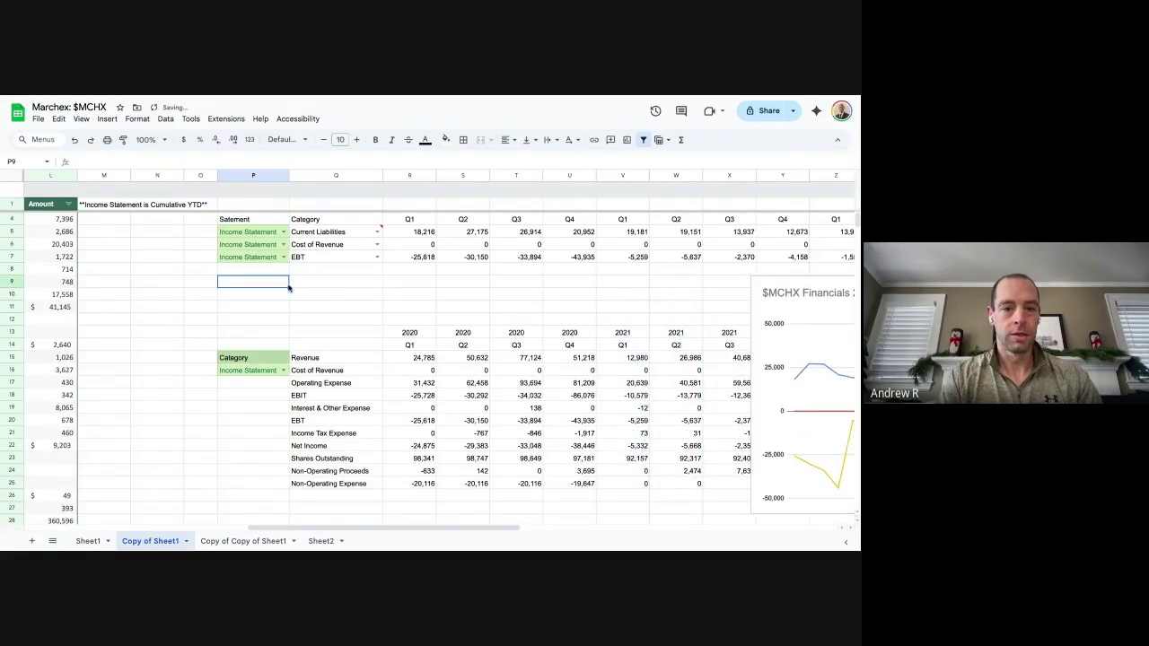
Switch the quarterly summary table's statement selector in P16 to Balance Sheet and then to Cash Flow
{"action": "scroll", "coordinate": [348, 301], "scroll_direction": "down", "scroll_amount": 3}
{"action": "key", "text": "Up"}
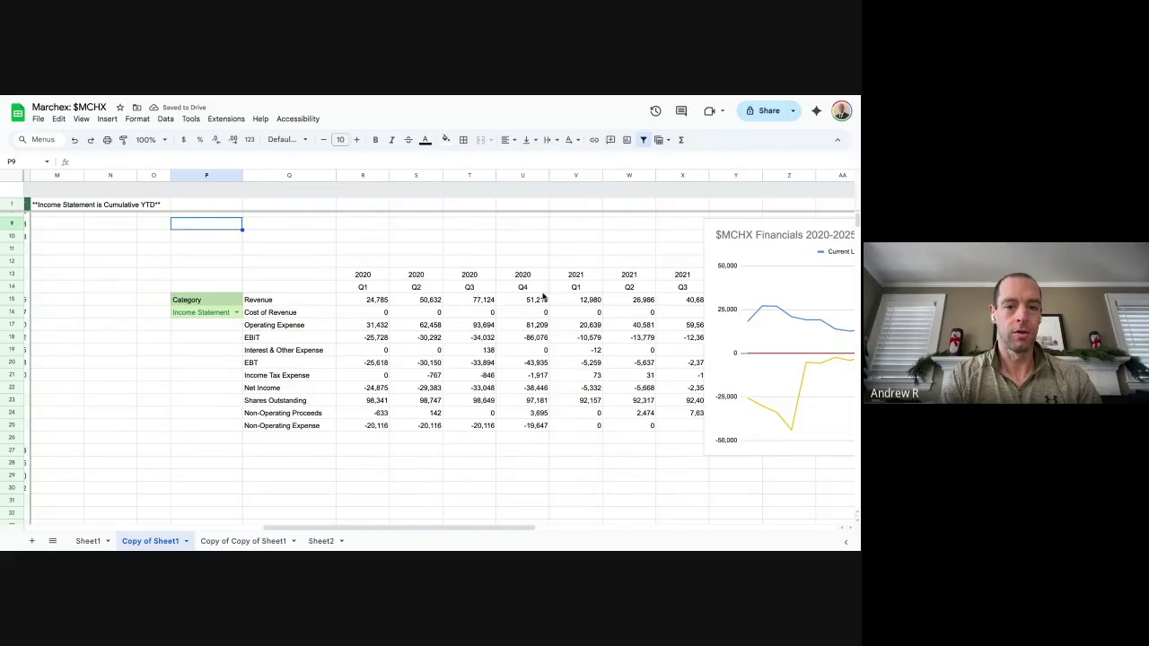
{"action": "scroll", "coordinate": [303, 275], "scroll_direction": "down", "scroll_amount": 1}
{"action": "scroll", "coordinate": [302, 275], "scroll_direction": "right", "scroll_amount": 1}
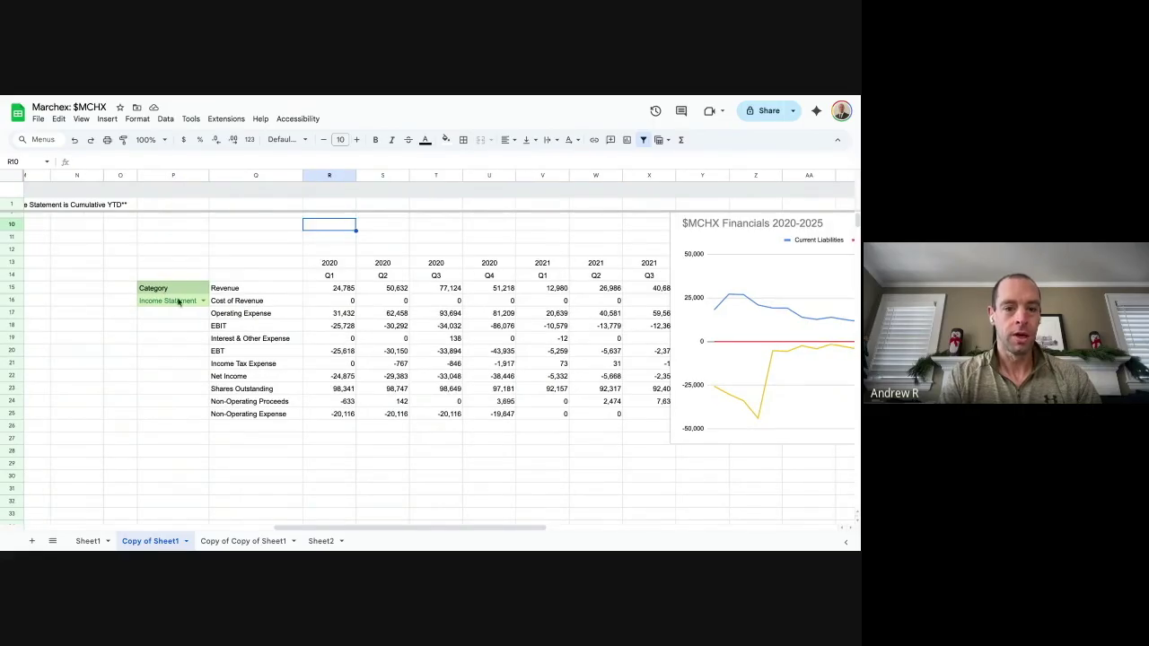
{"action": "left_click", "coordinate": [202, 300]}
{"action": "left_click", "coordinate": [169, 328]}
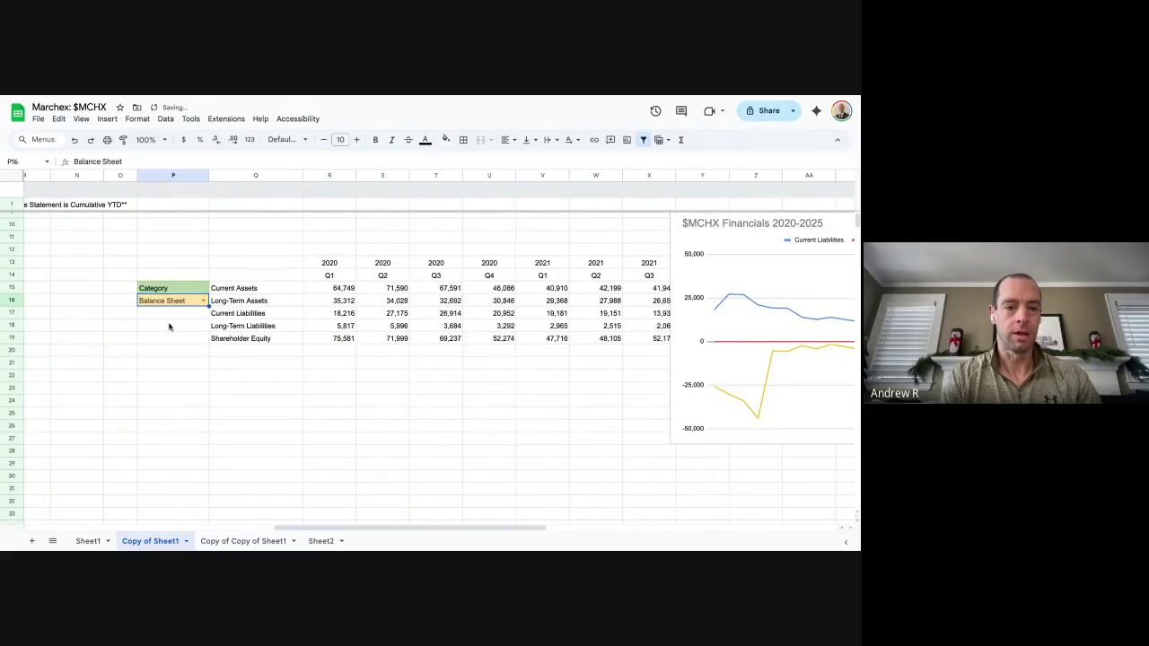
{"action": "left_click", "coordinate": [202, 301]}
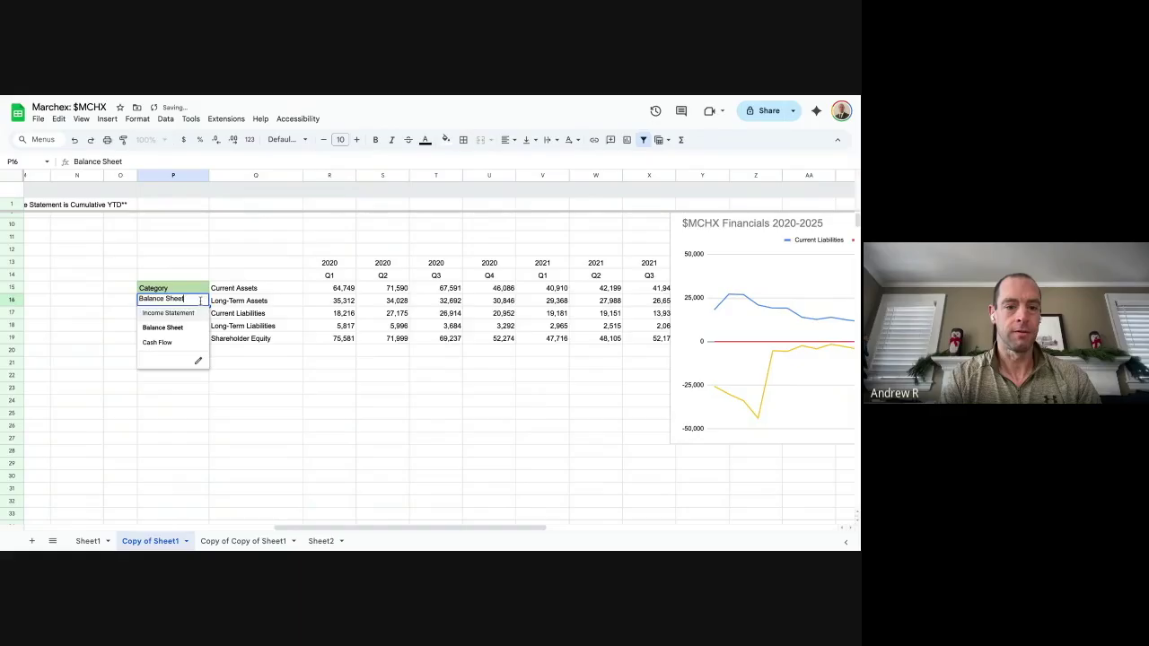
{"action": "left_click", "coordinate": [162, 341]}
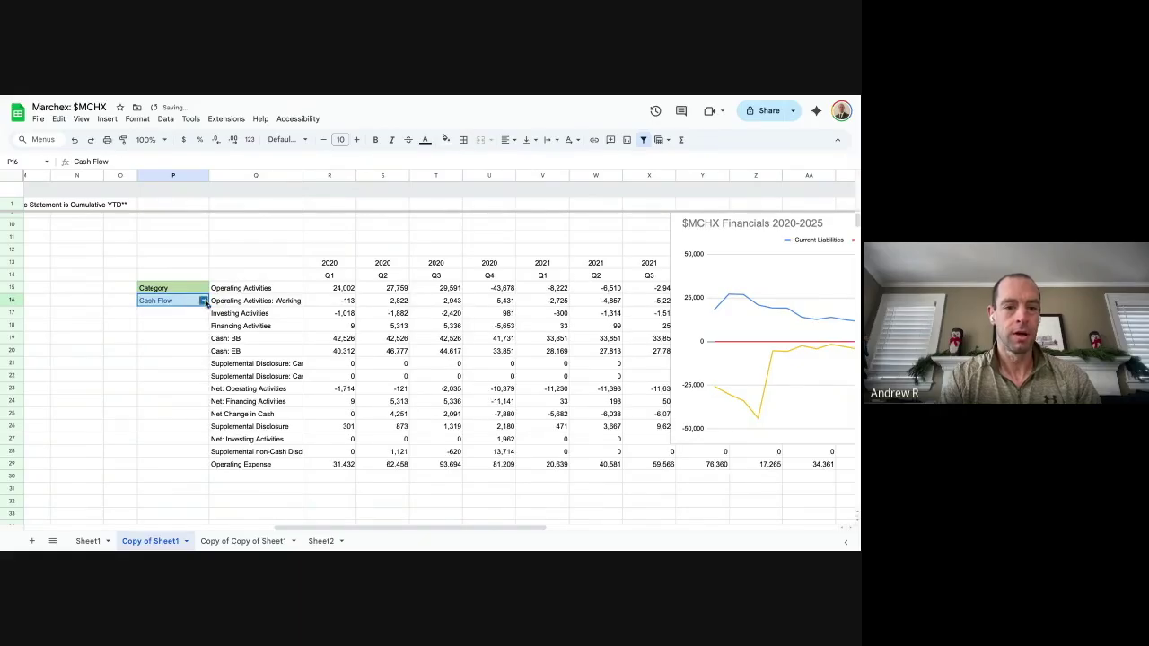
On the Copy of Copy of Sheet1 sheet, start a SUMIF formula in R15 with FS[Category,Q_FY] as the range
{"action": "key", "text": "ctrl+shift+Page_Down"}
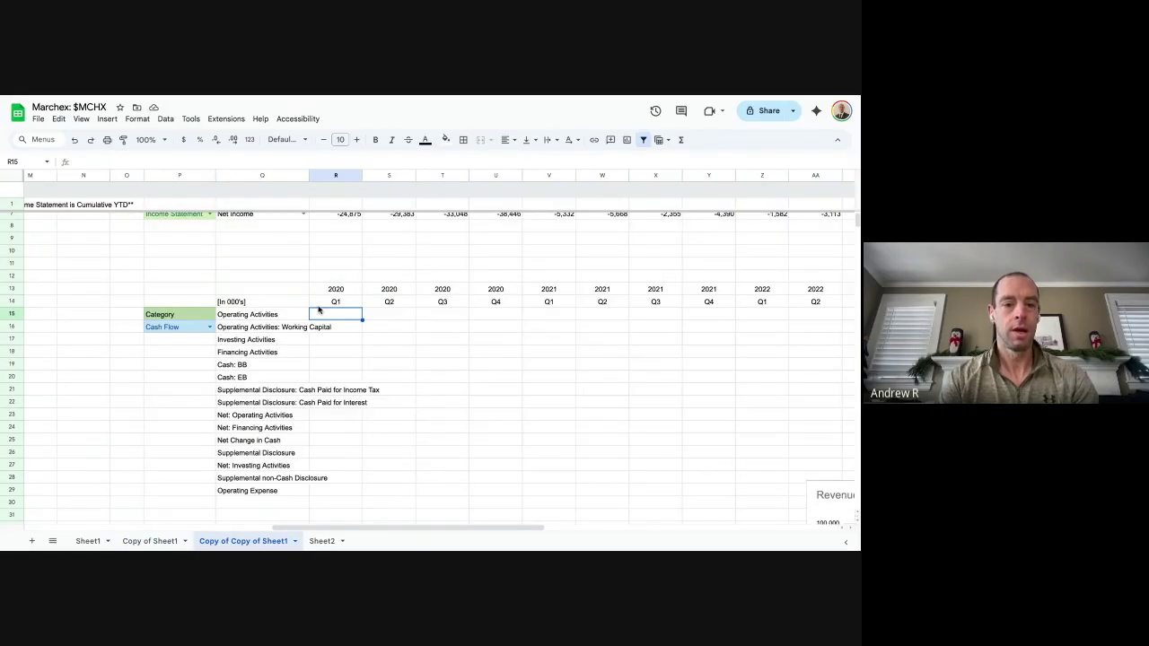
{"action": "type", "text": "="}
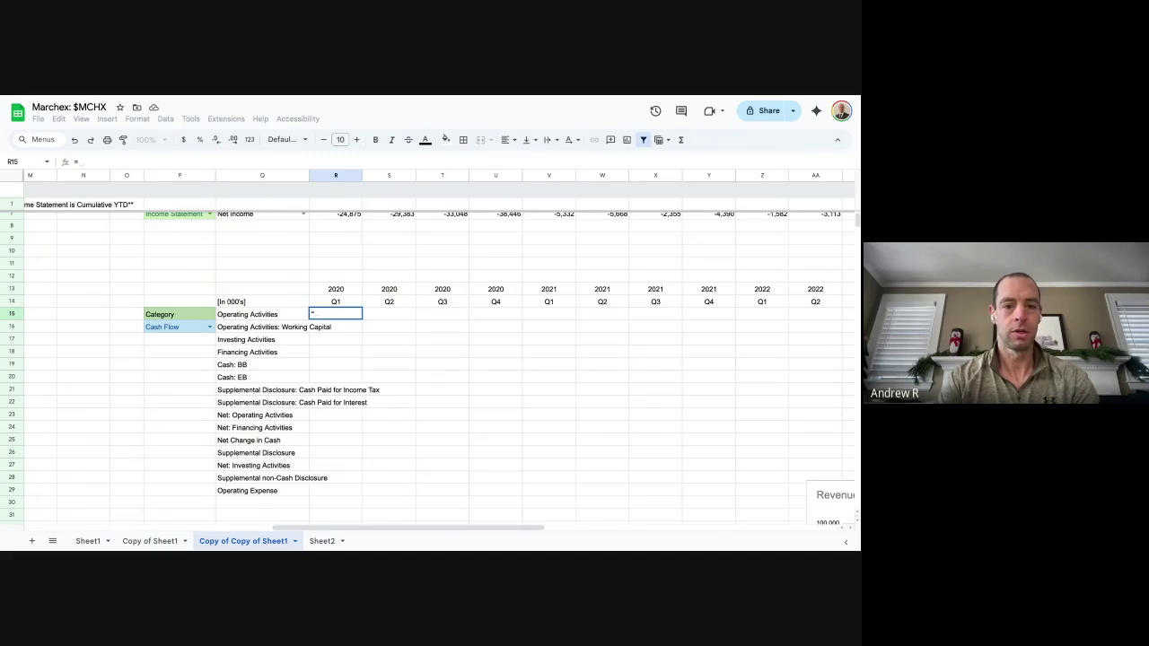
{"action": "type", "text": "sumif("}
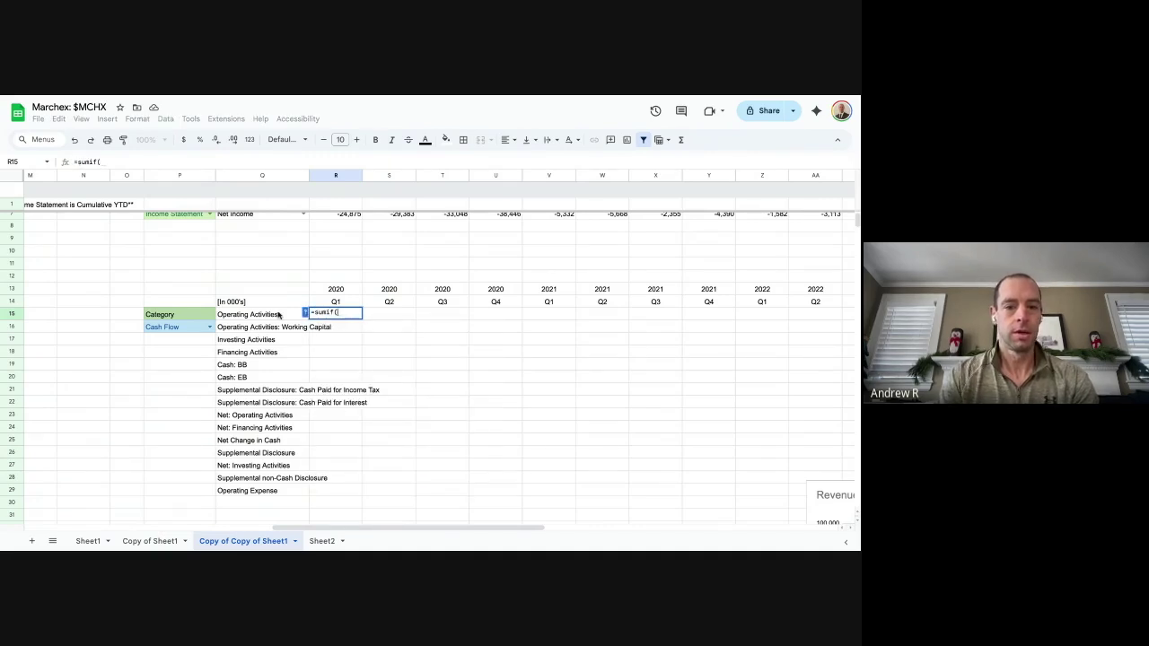
{"action": "scroll", "coordinate": [242, 304], "scroll_direction": "left", "scroll_amount": 6}
{"action": "scroll", "coordinate": [242, 304], "scroll_direction": "up", "scroll_amount": 2}
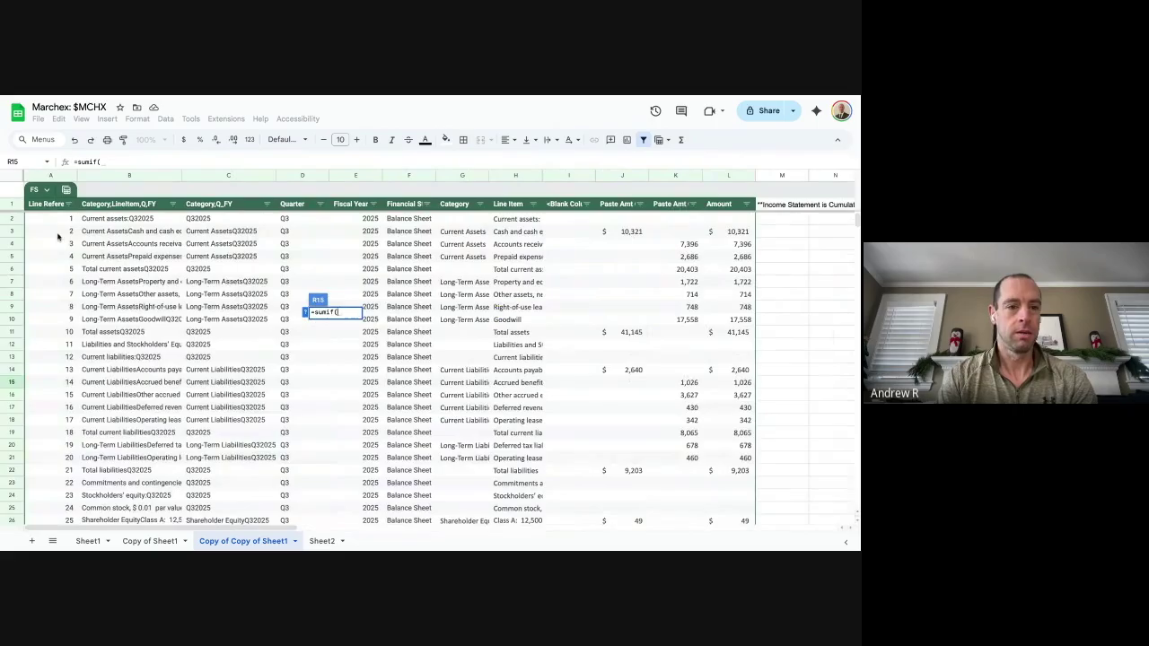
{"action": "type", "text": "FS"}
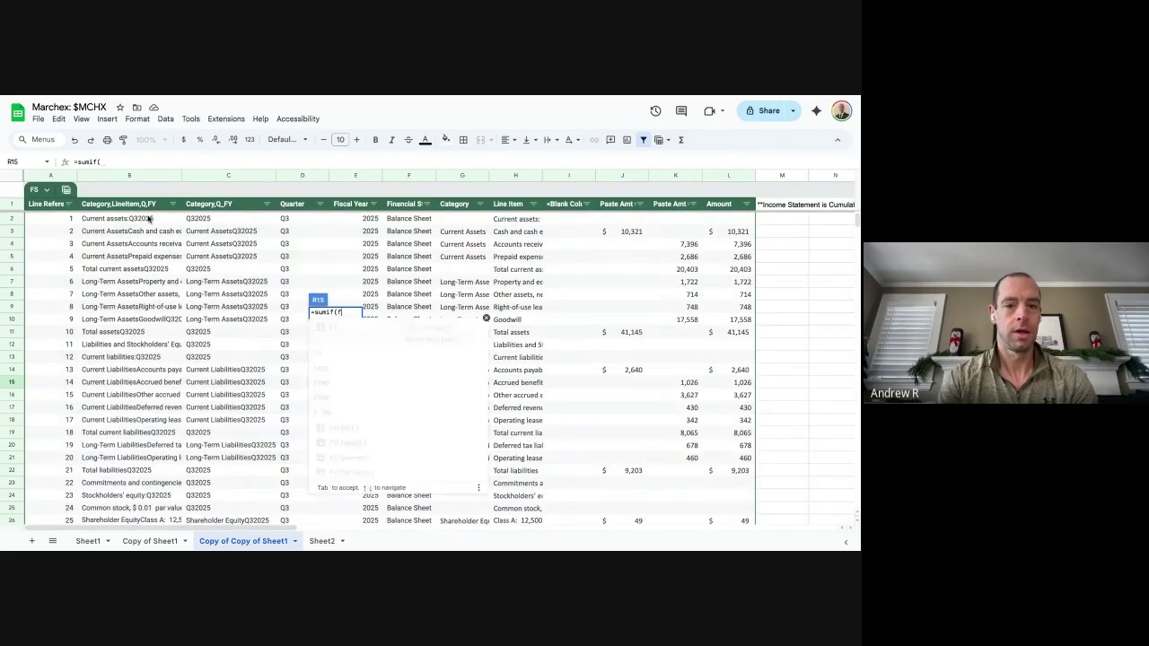
{"action": "type", "text": "["}
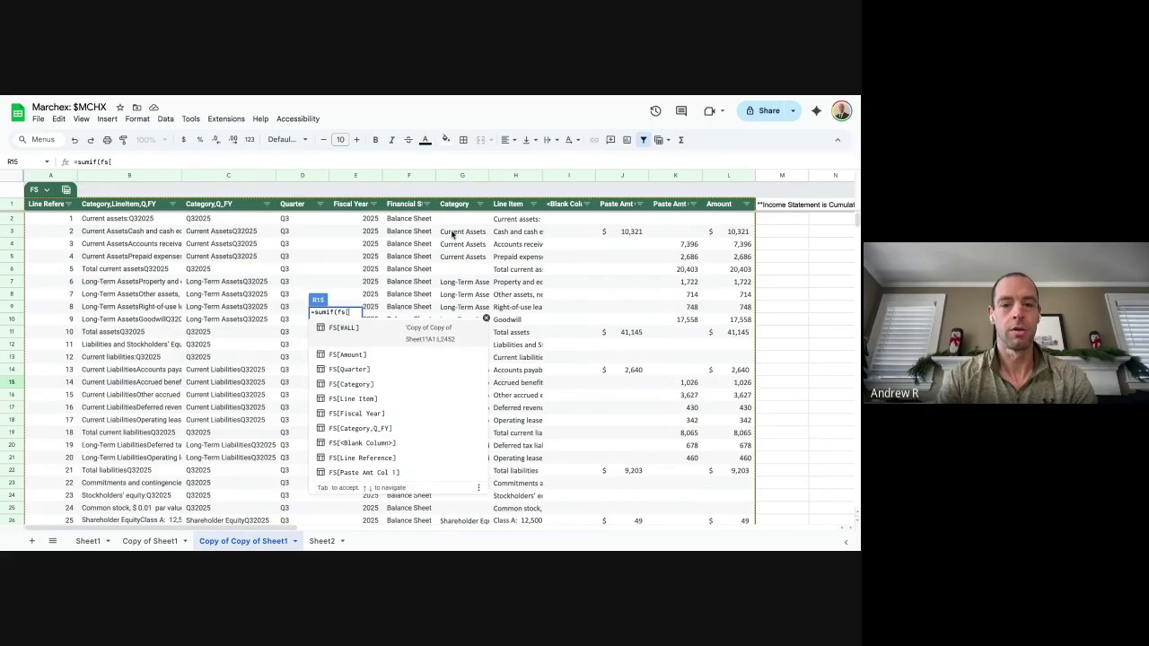
{"action": "type", "text": "cat"}
{"action": "left_click", "coordinate": [373, 347]}
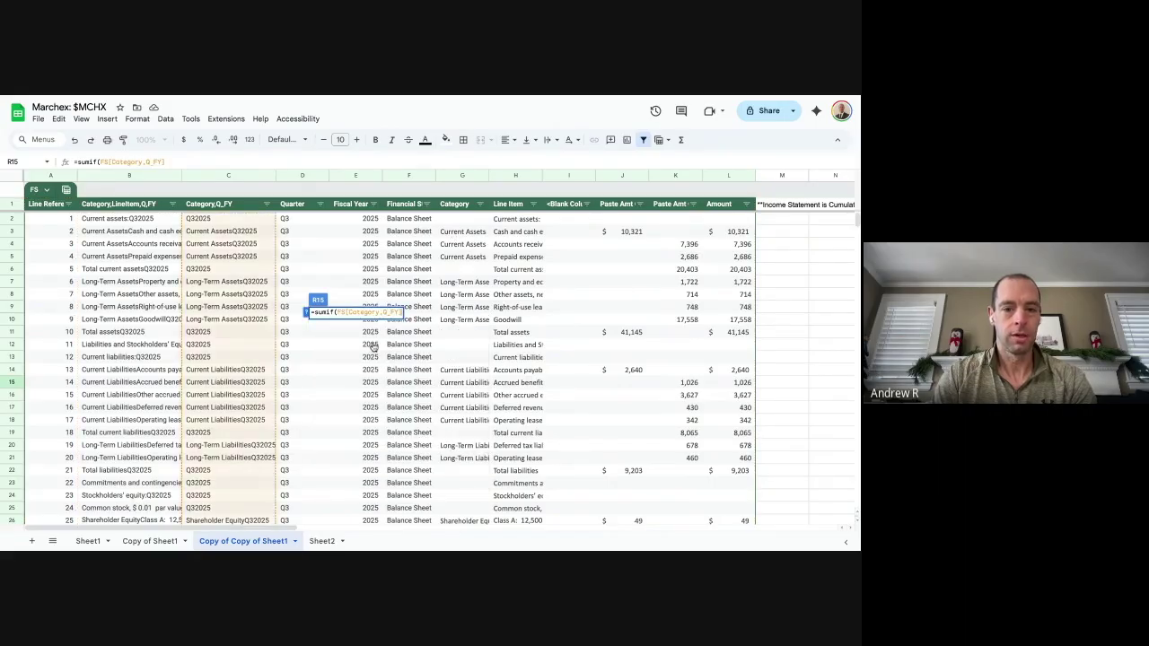
{"action": "type", "text": ","}
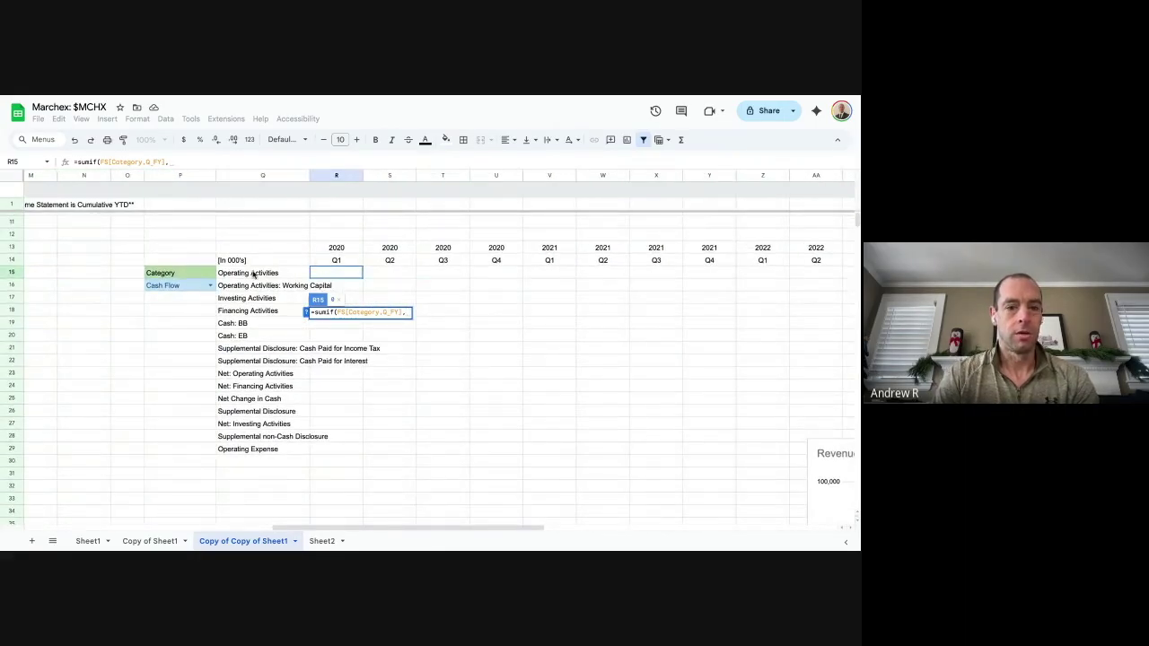
Enter the SUMIF criterion as $Q15&R$13, joining the category label with the fiscal year
{"action": "left_click", "coordinate": [254, 275]}
{"action": "key", "text": "F4"}
{"action": "key", "text": "F4"}
{"action": "key", "text": "F4"}
{"action": "type", "text": "&"}
{"action": "left_click", "coordinate": [356, 262]}
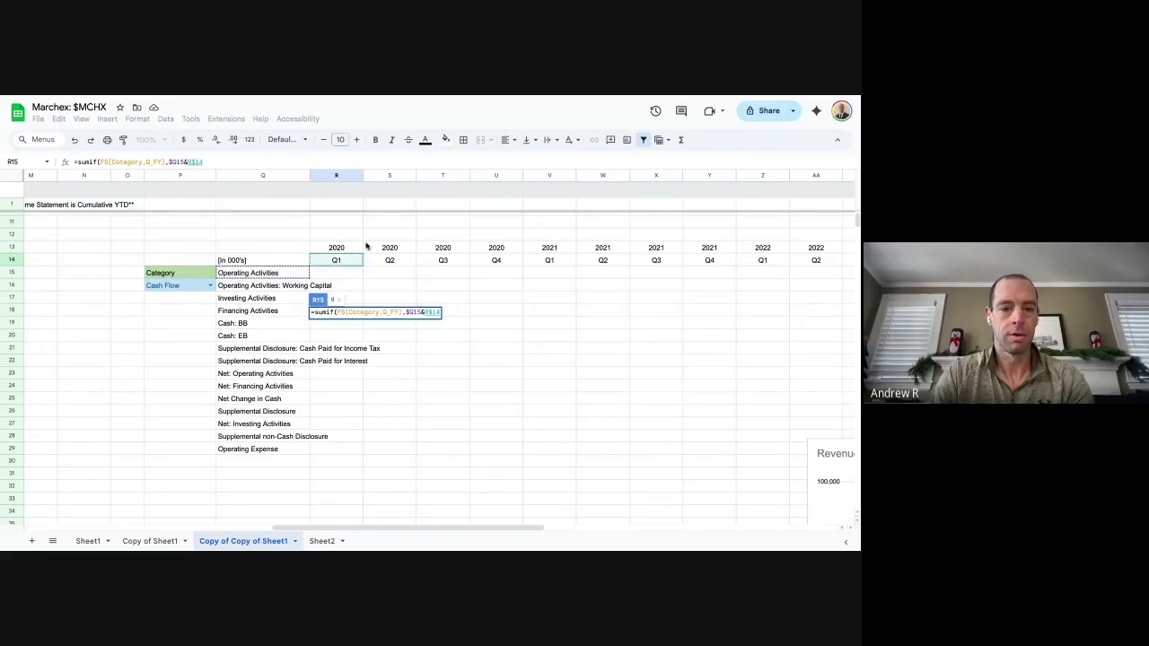
{"action": "left_click", "coordinate": [346, 248]}
{"action": "type", "text": ","}
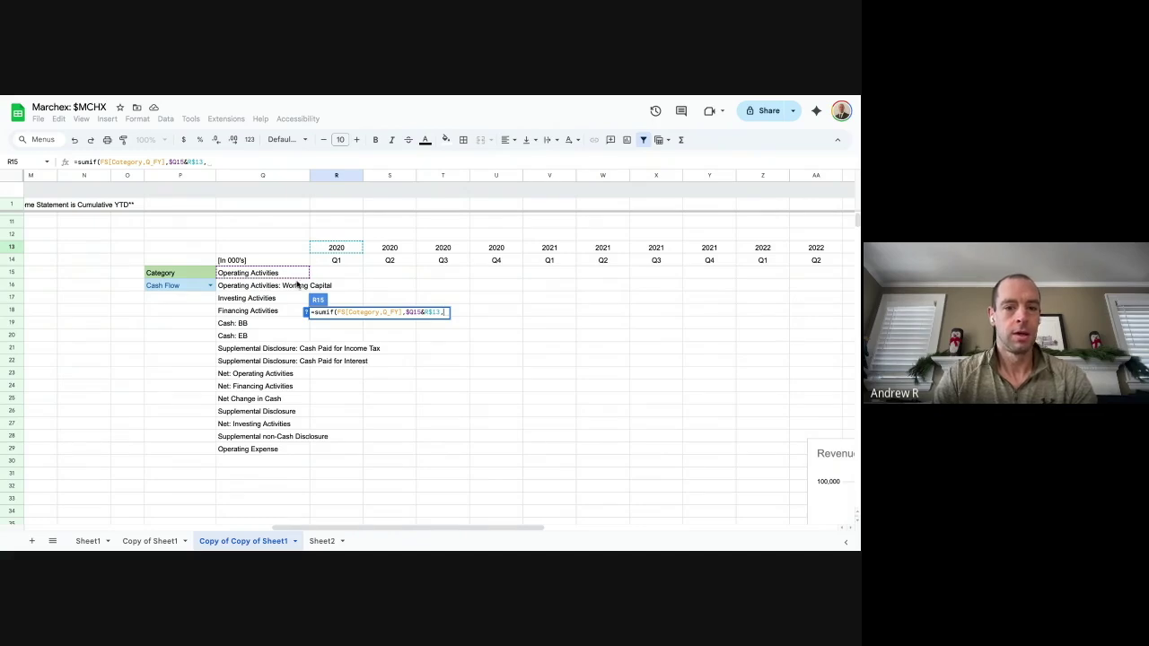
Complete R15 as =sumif(FS[Category,Q_FY],$Q15&R$14&R$13,FS[Amount]) and set the P16 statement selector to Income Statement
{"action": "scroll", "coordinate": [297, 283], "scroll_direction": "up", "scroll_amount": 3}
{"action": "scroll", "coordinate": [298, 284], "scroll_direction": "left", "scroll_amount": 4}
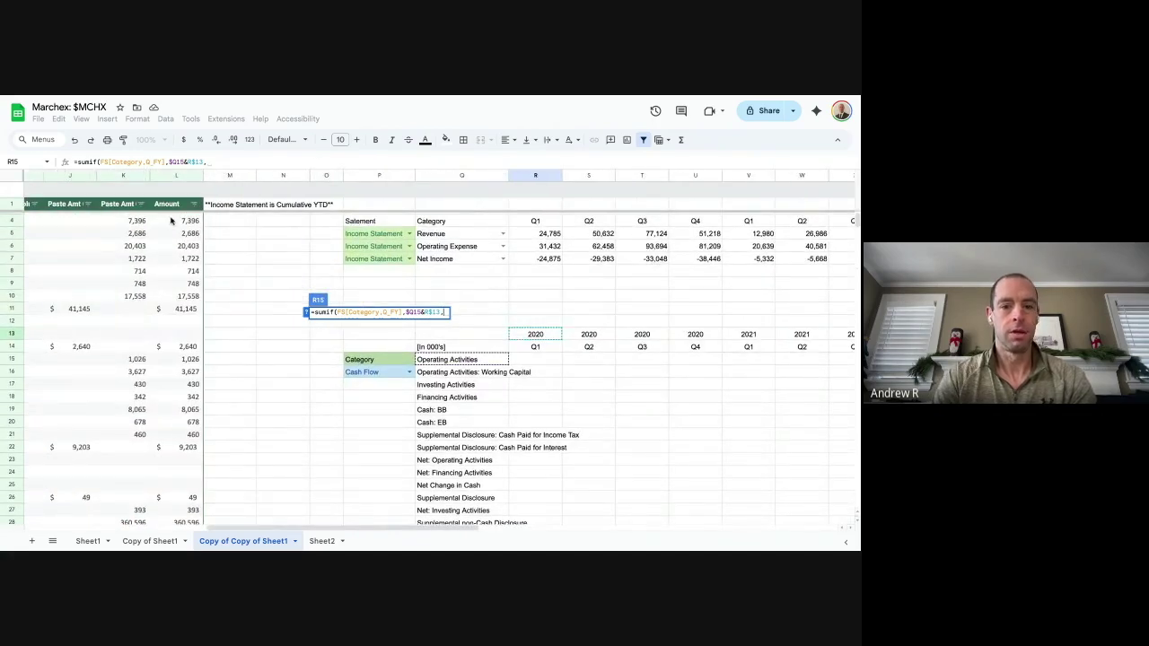
{"action": "type", "text": "fs[amoun"}
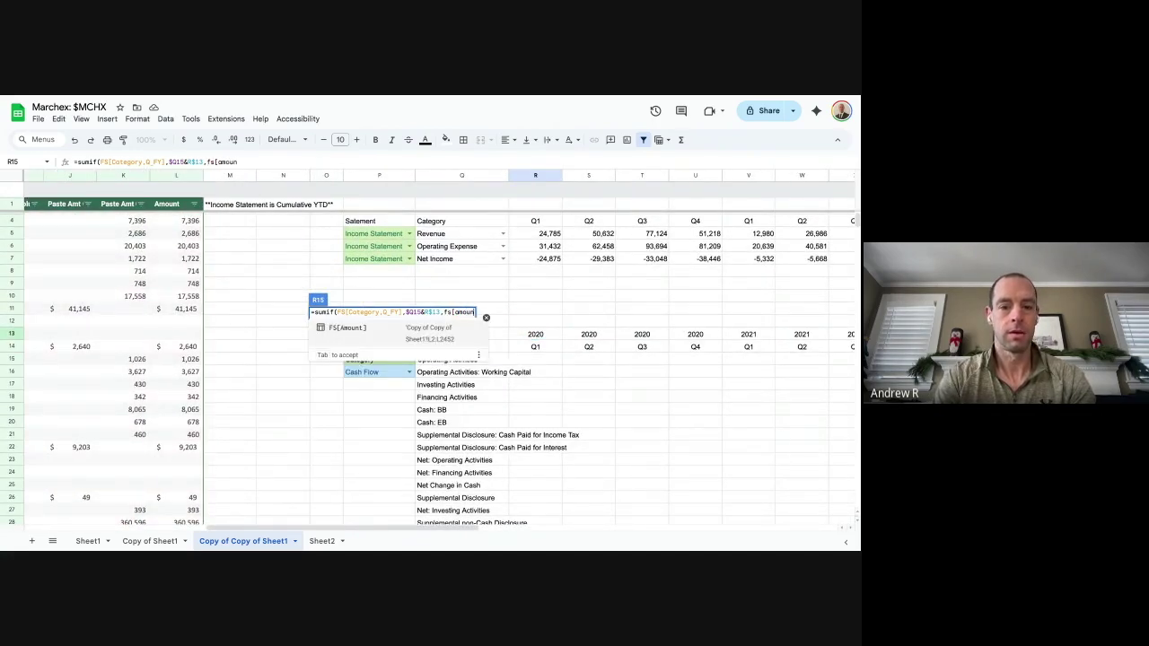
{"action": "key", "text": "Tab"}
{"action": "key", "text": "Return"}
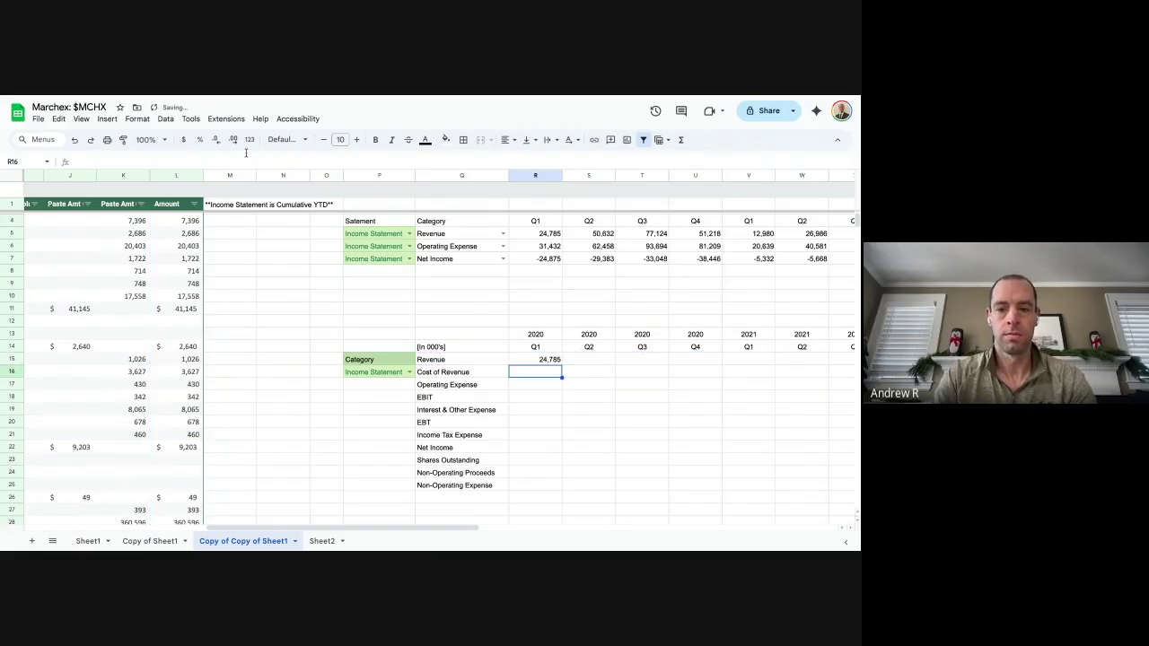
Compare the R15 formula result with the Q1 2020 Revenue value in the pivot table below
{"action": "scroll", "coordinate": [539, 359], "scroll_direction": "down", "scroll_amount": 3}
{"action": "scroll", "coordinate": [539, 359], "scroll_direction": "right", "scroll_amount": 2}
{"action": "left_click", "coordinate": [447, 318]}
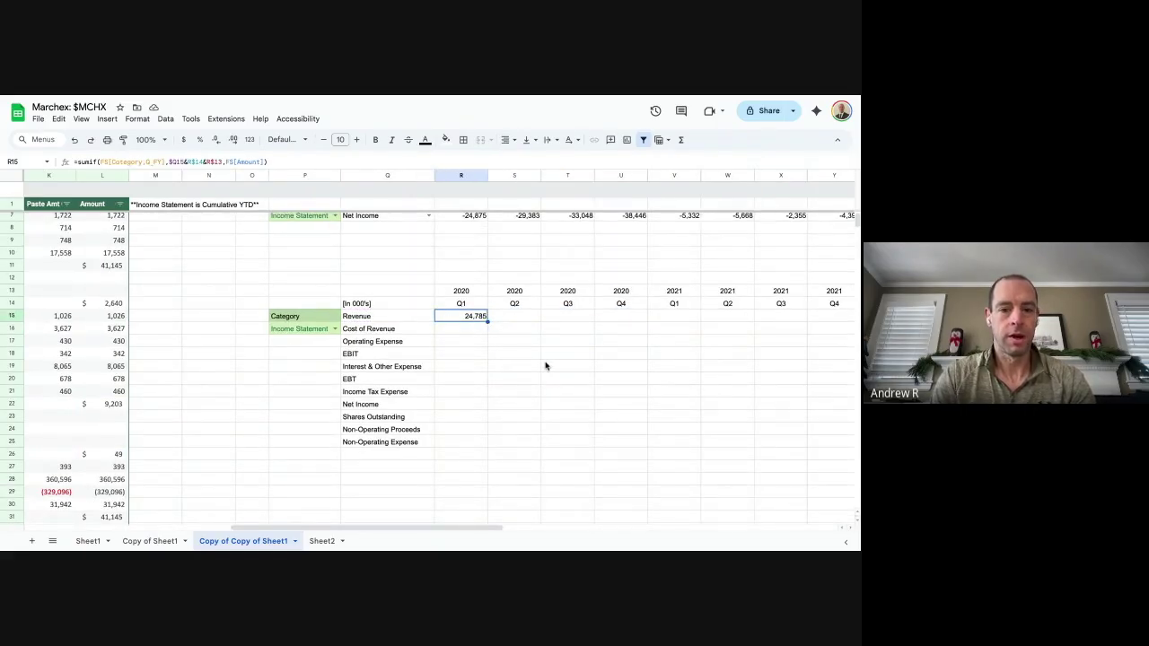
{"action": "scroll", "coordinate": [545, 365], "scroll_direction": "down", "scroll_amount": 9}
{"action": "scroll", "coordinate": [539, 367], "scroll_direction": "left", "scroll_amount": 2}
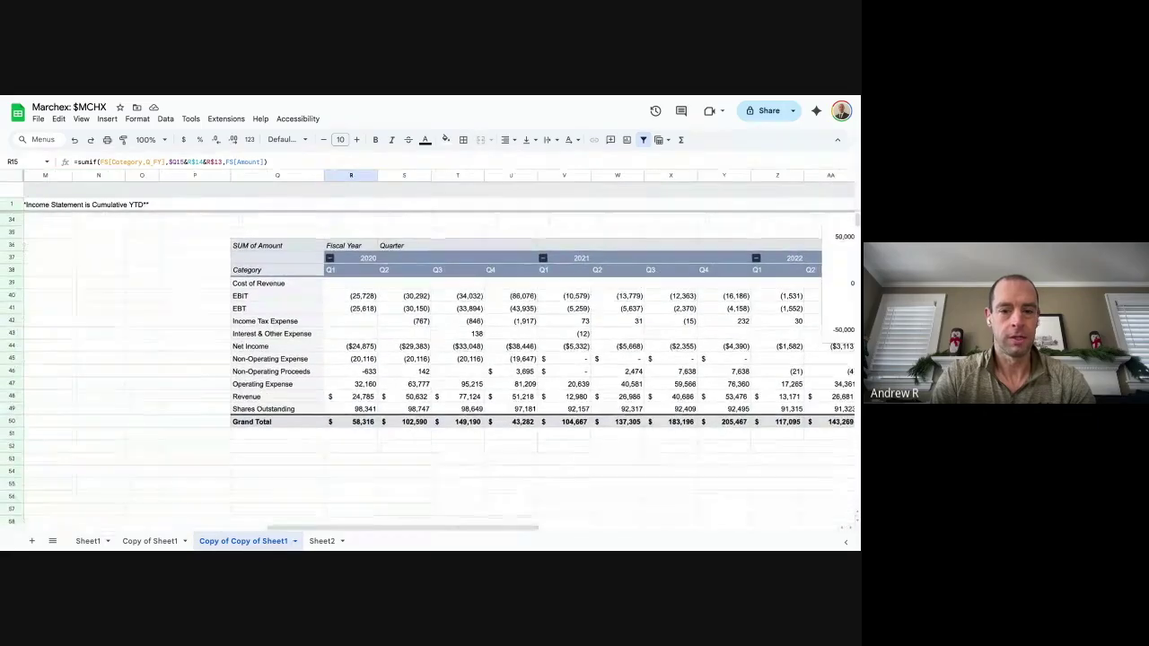
{"action": "left_click", "coordinate": [346, 396]}
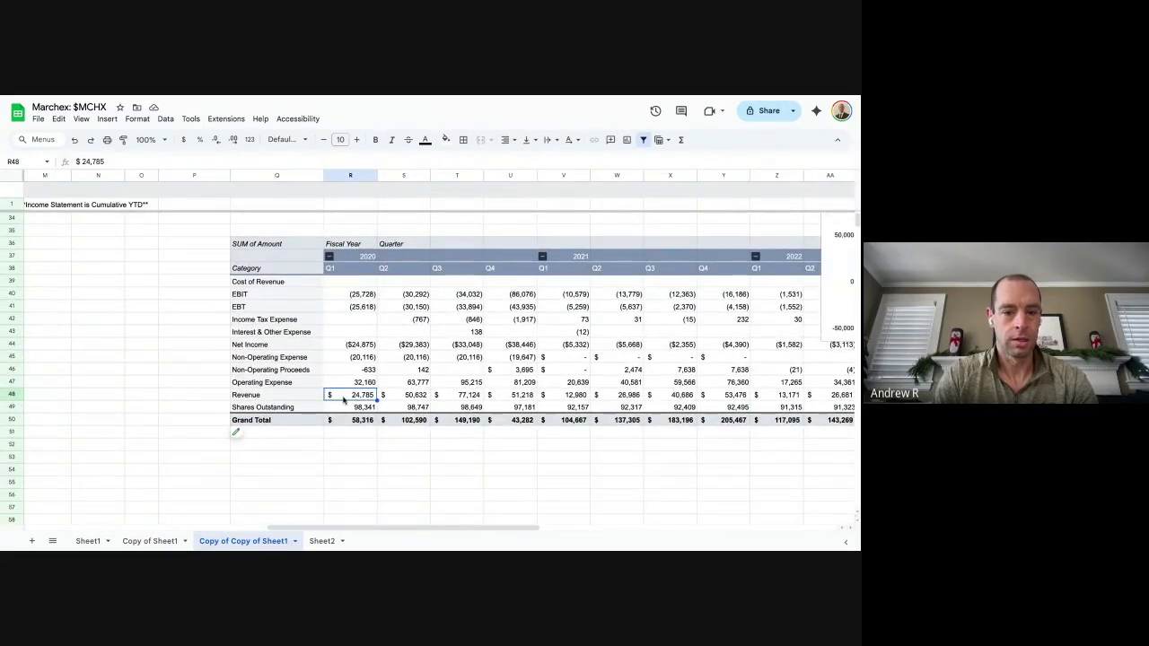
{"action": "scroll", "coordinate": [363, 391], "scroll_direction": "up", "scroll_amount": 10}
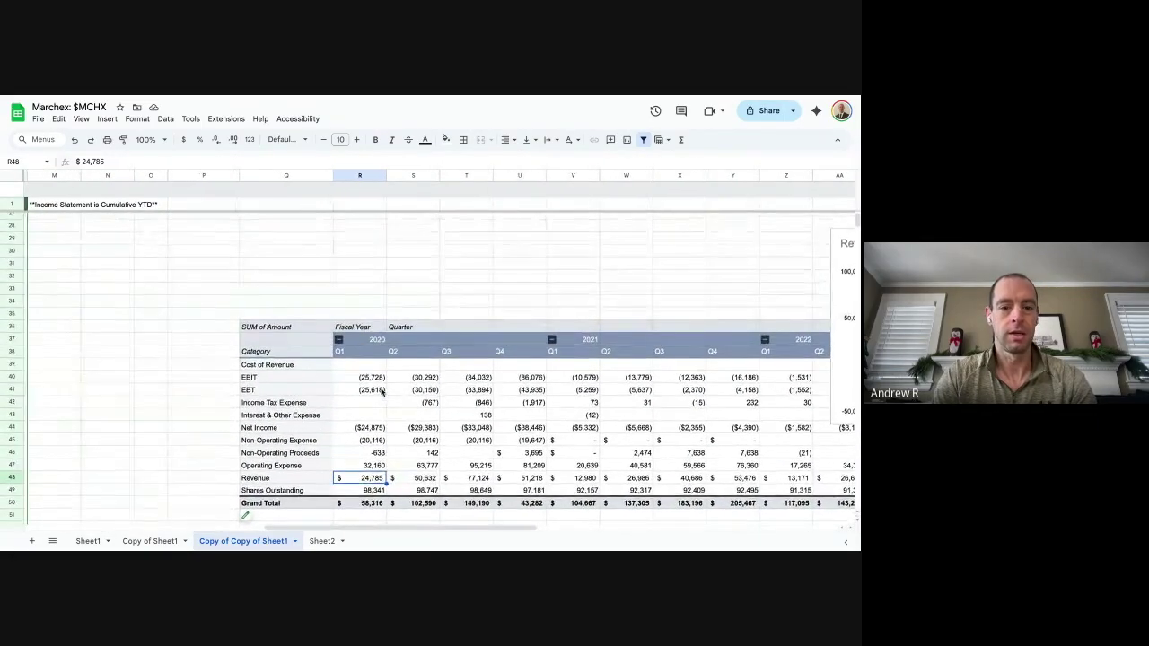
{"action": "left_click", "coordinate": [369, 358]}
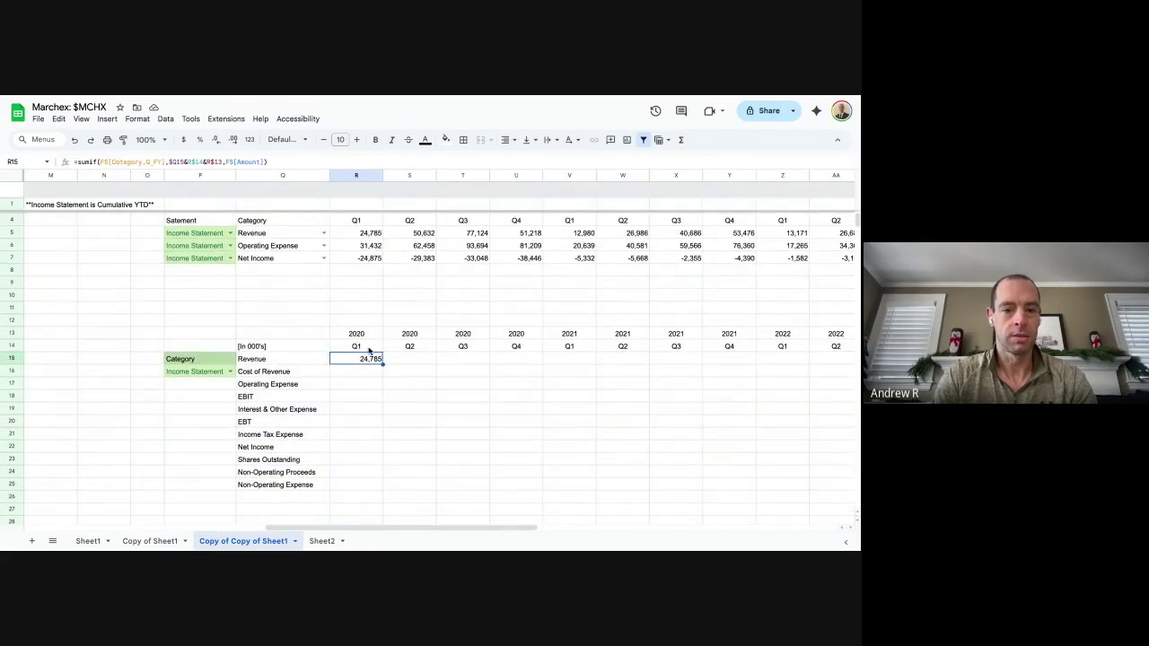
Set the statement selector in P16 to Balance Sheet
{"action": "left_click", "coordinate": [230, 372]}
{"action": "left_click", "coordinate": [216, 402]}
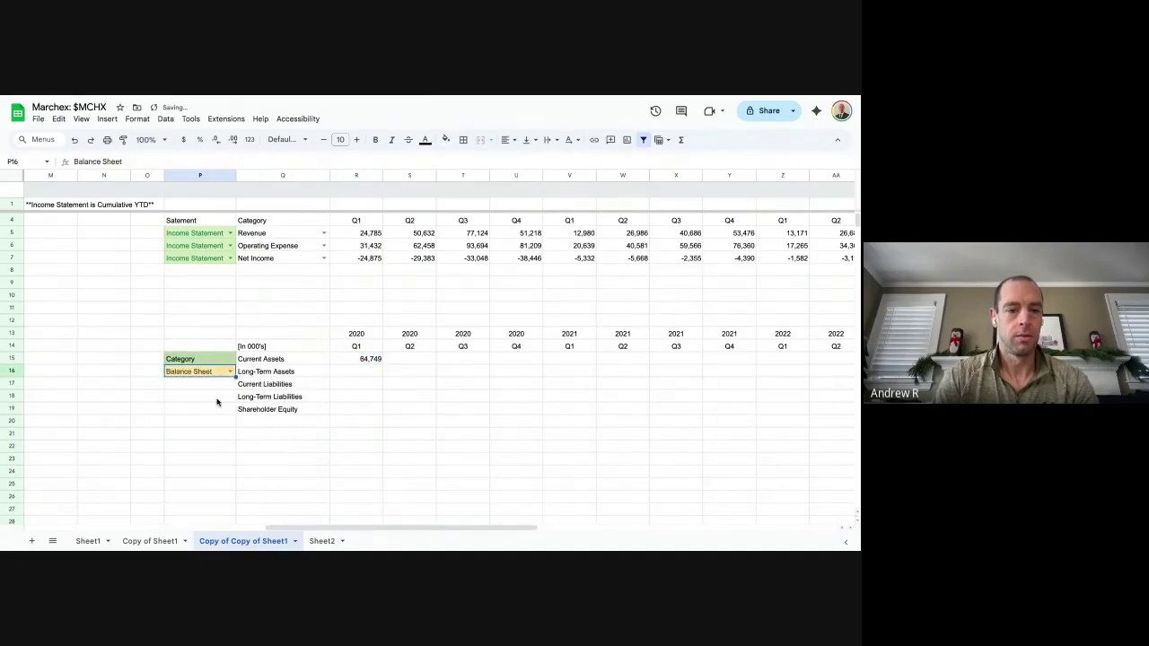
Set the statement selector in P16 to Cash Flow and go to the last category in the list, Q29
{"action": "scroll", "coordinate": [303, 440], "scroll_direction": "down", "scroll_amount": 3}
{"action": "left_click", "coordinate": [243, 304]}
{"action": "left_click", "coordinate": [223, 345]}
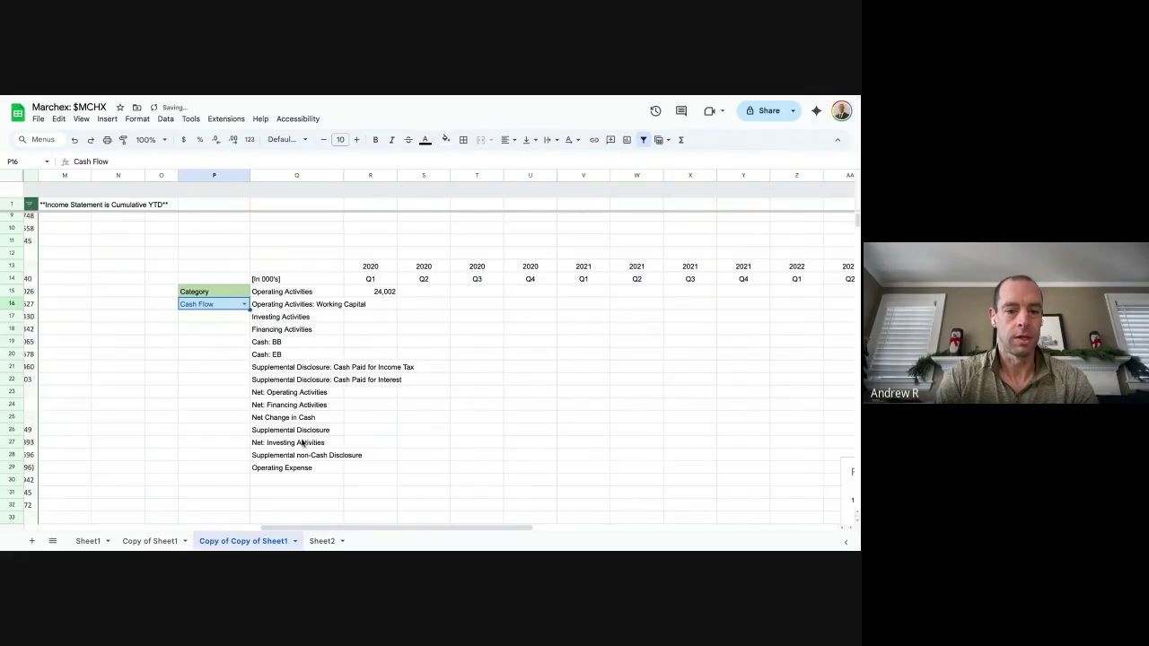
{"action": "left_click", "coordinate": [321, 473]}
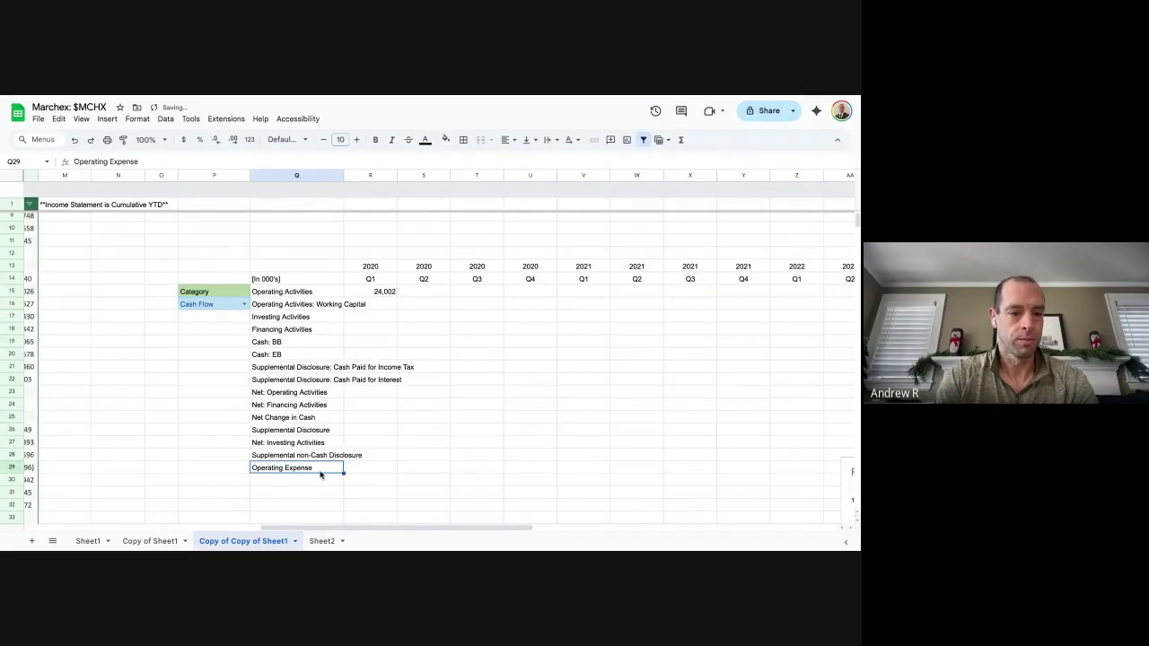
Extend the category reference in the R15 SUMIF criterion to the range $Q15:Q$29
{"action": "left_click", "coordinate": [383, 293]}
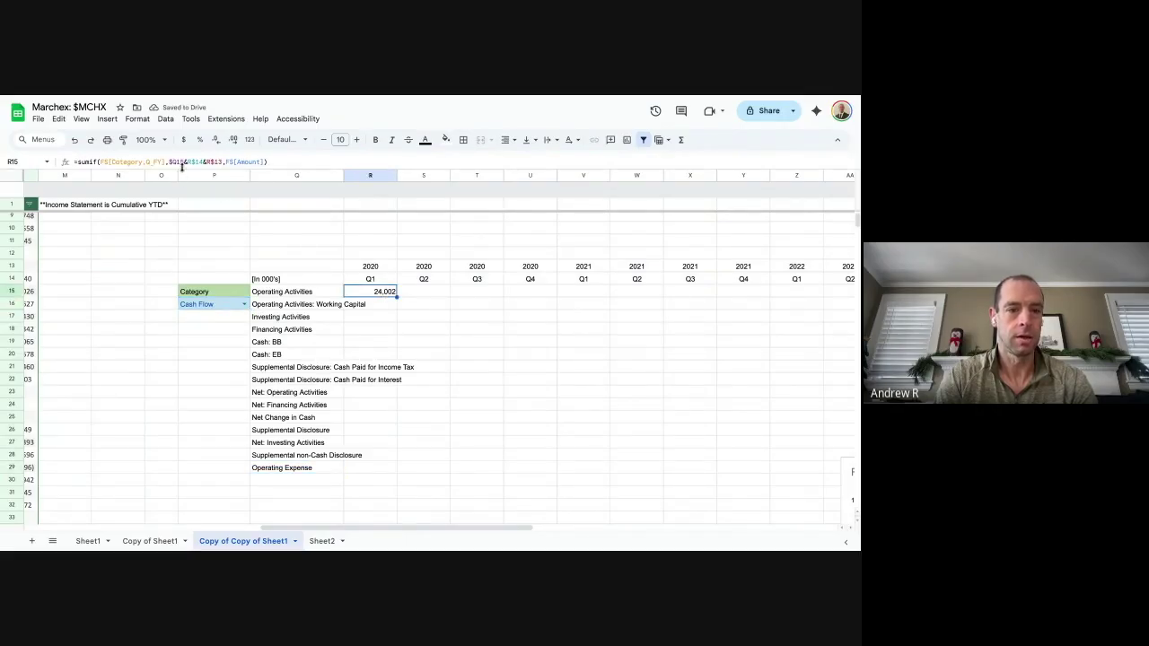
{"action": "left_click", "coordinate": [226, 162]}
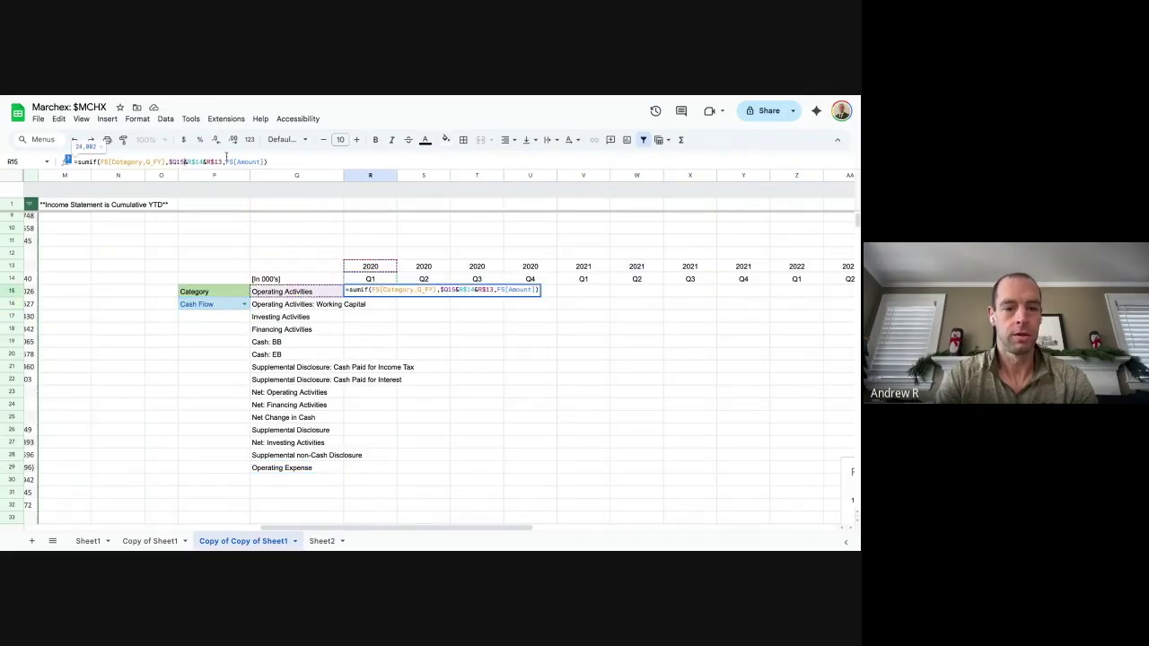
{"action": "type", "text": ":Q$29"}
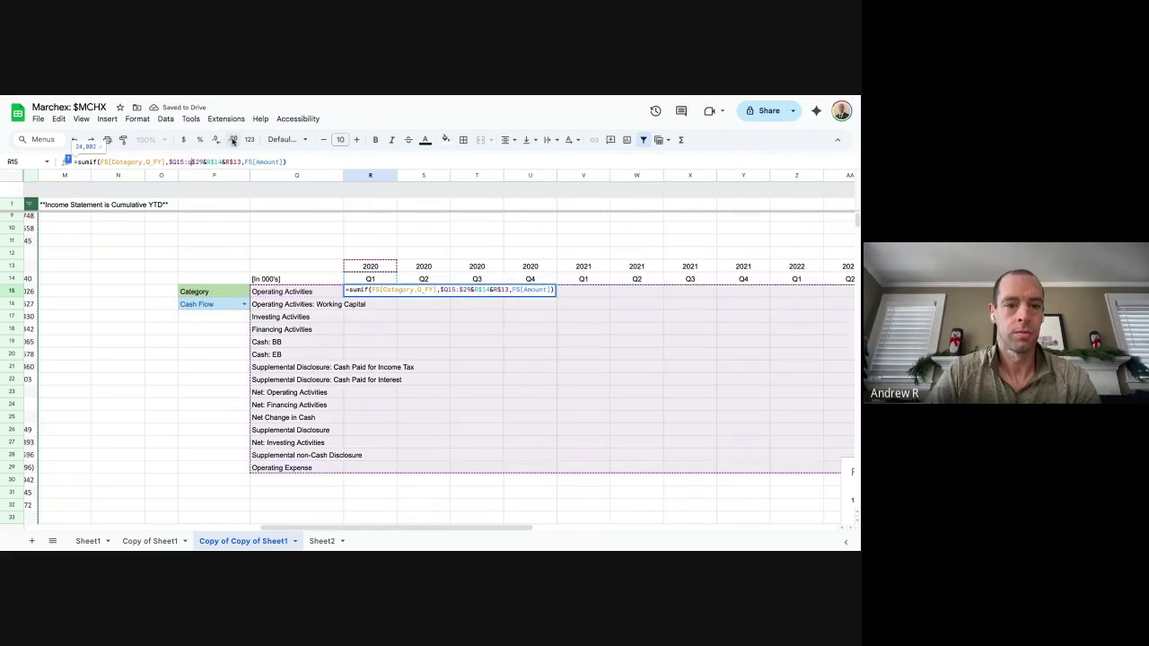
{"action": "key", "text": "Return"}
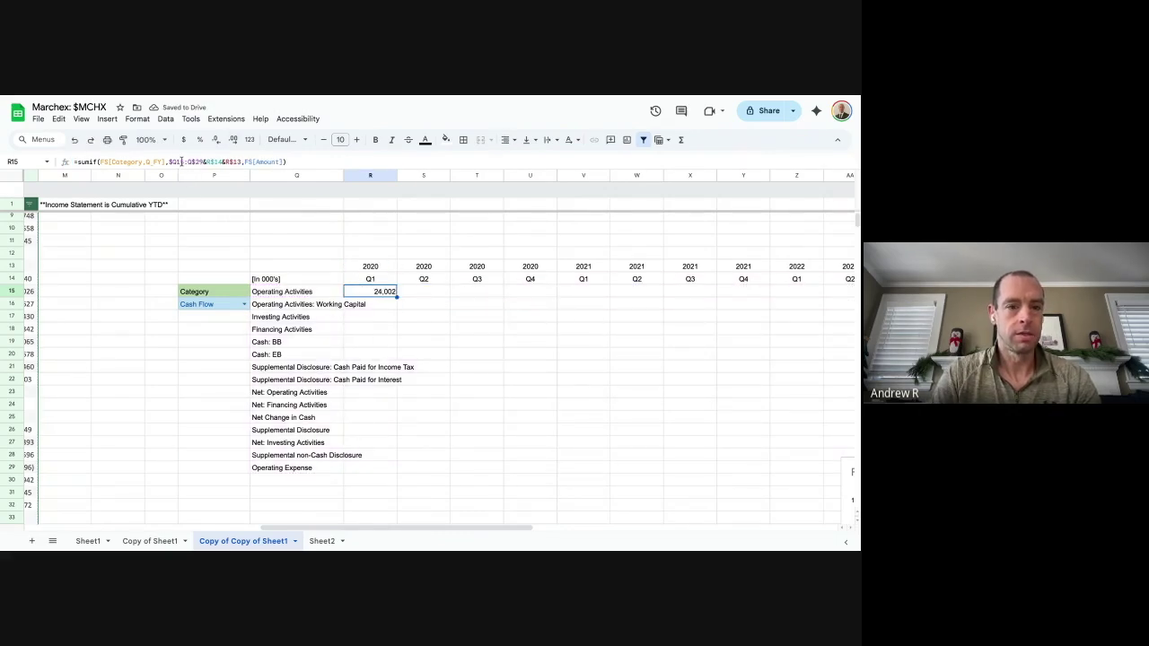
Wrap the SUMIF formula in R15 in arrayformula( ) so it covers every category row
{"action": "left_click", "coordinate": [76, 163]}
{"action": "type", "text": "arrayform"}
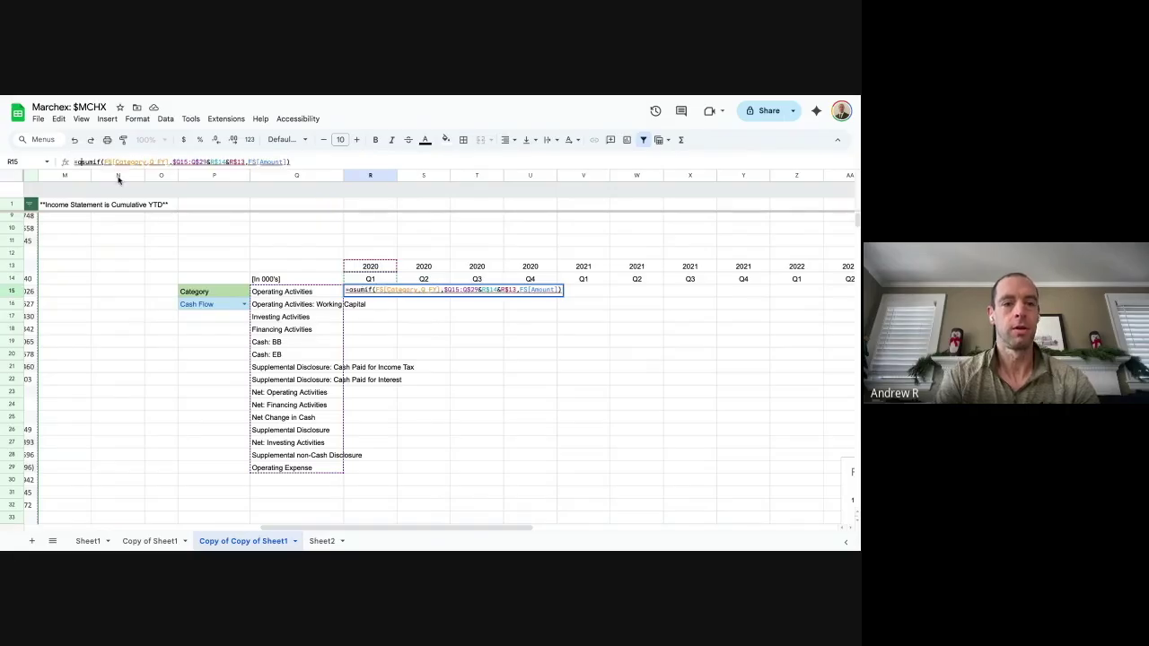
{"action": "type", "text": "ula("}
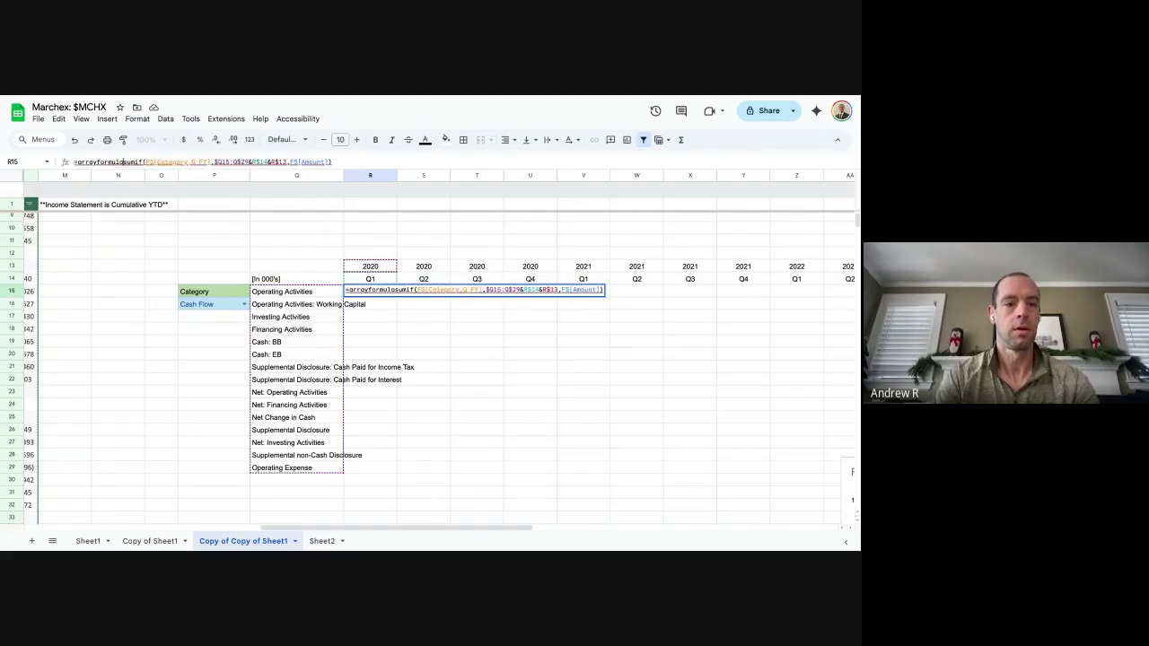
{"action": "key", "text": "End"}
{"action": "type", "text": ")"}
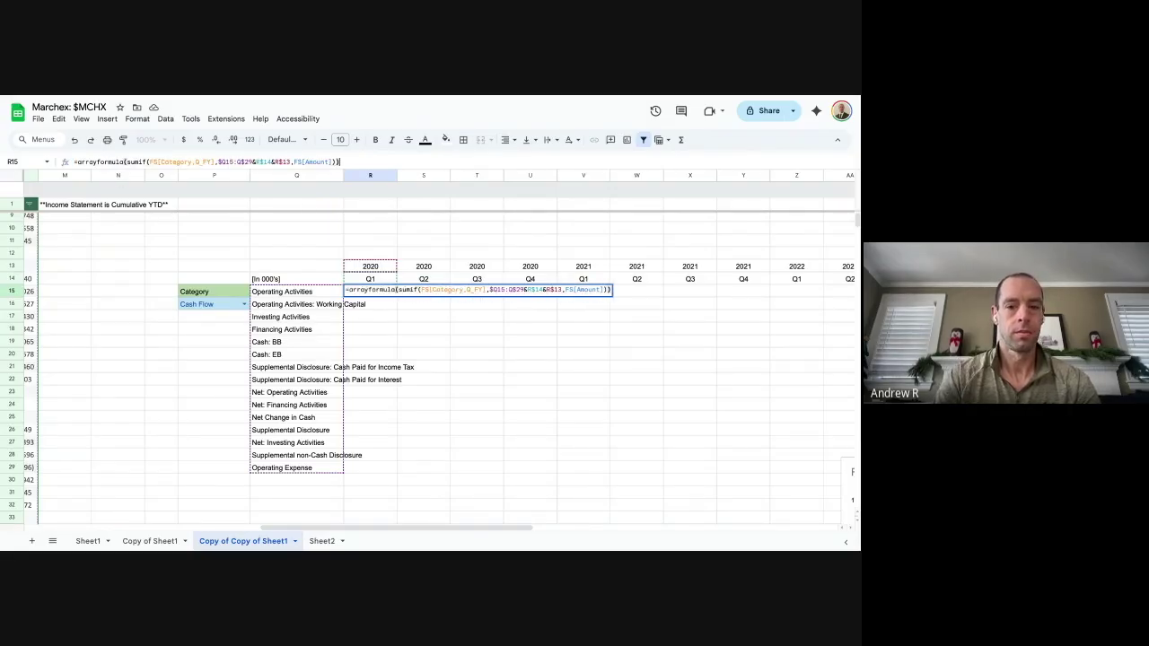
{"action": "key", "text": "Return"}
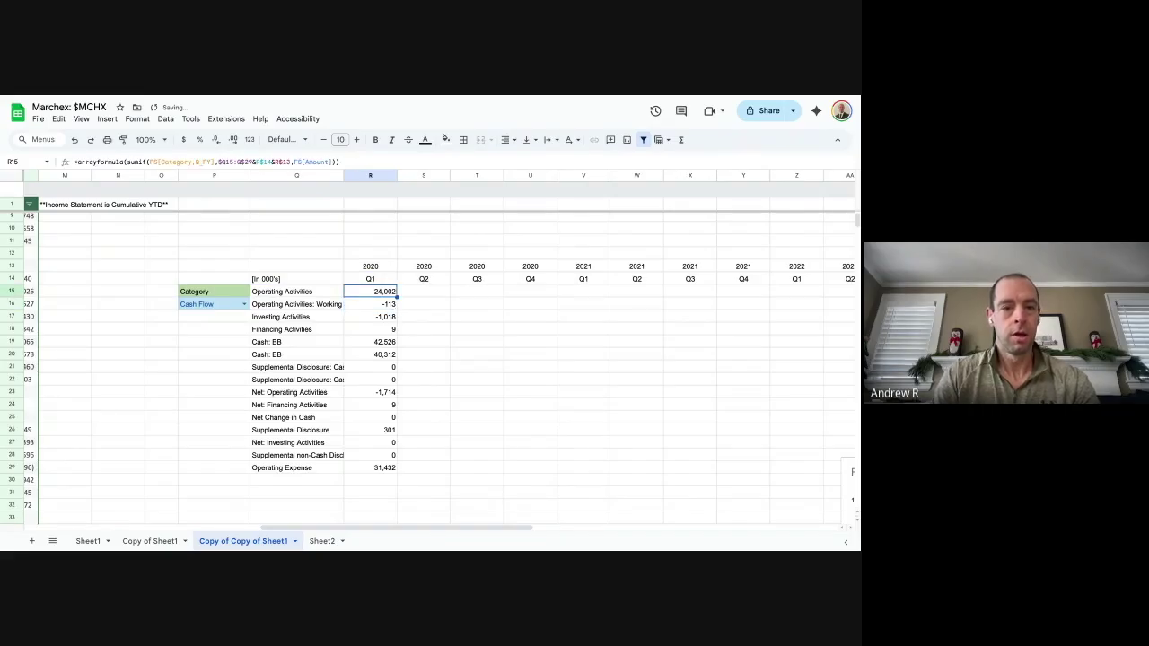
{"action": "key", "text": "Right"}
{"action": "key", "text": "Left"}
{"action": "key", "text": "Right"}
{"action": "key", "text": "Right"}
{"action": "key", "text": "Right"}
{"action": "key", "text": "Left"}
{"action": "key", "text": "Left"}
{"action": "key", "text": "Left"}
{"action": "key", "text": "Right"}
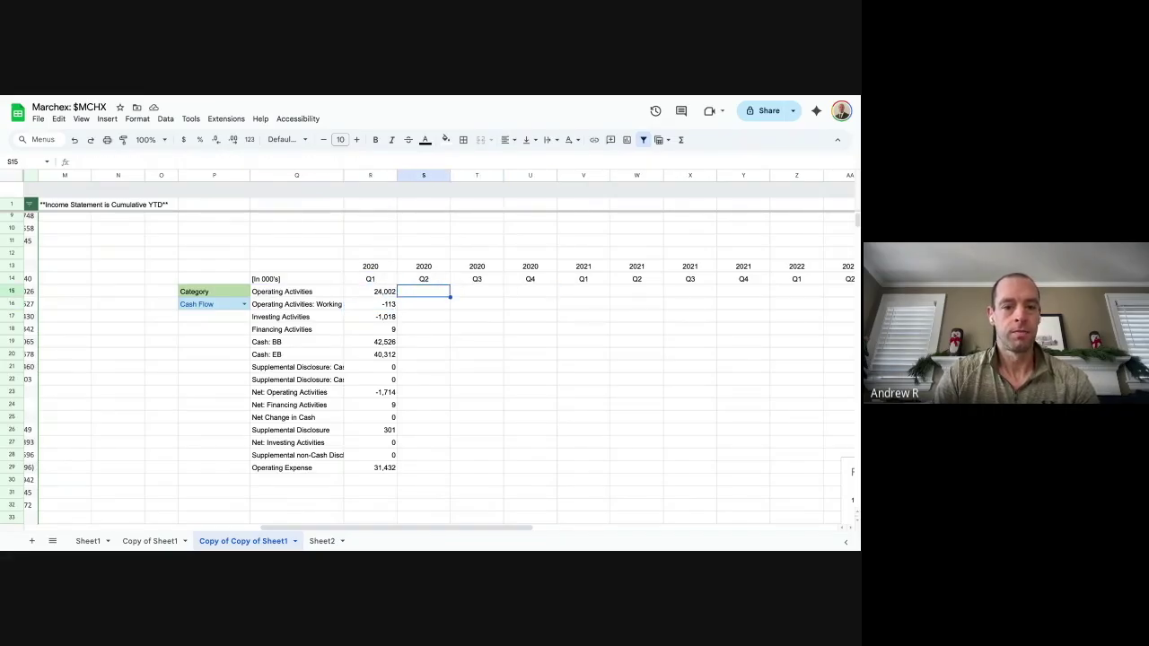
{"action": "key", "text": "Left"}
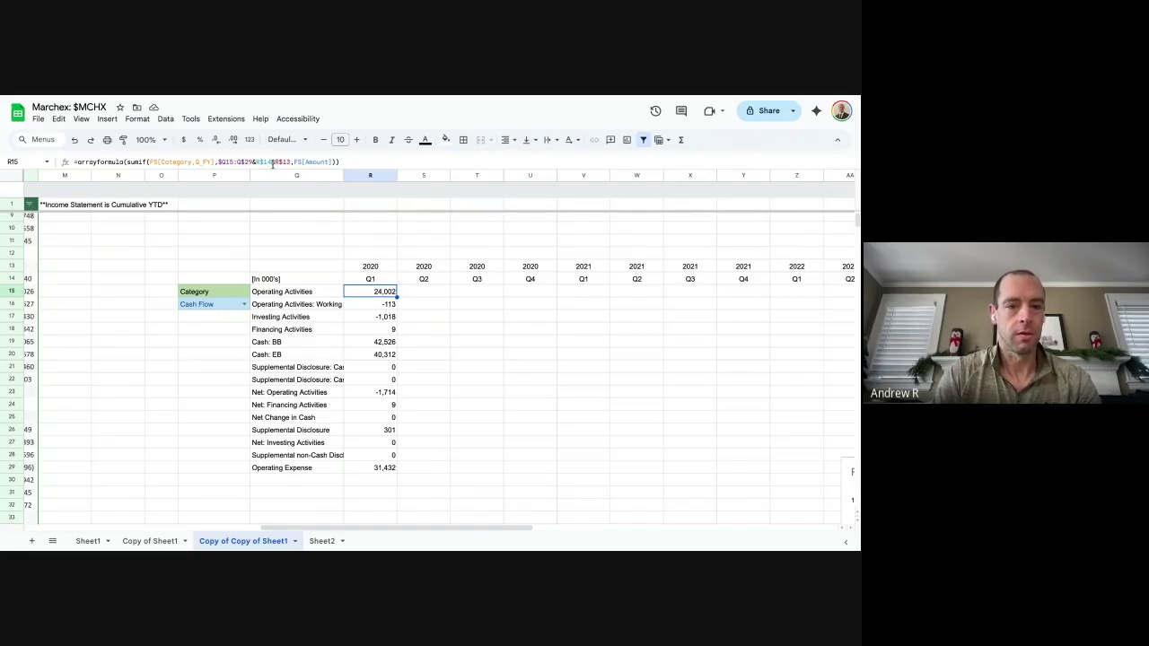
Extend the quarter and year references in the R15 array formula to R$14:AN$14 and R$13:AN$13
{"action": "left_click", "coordinate": [330, 164]}
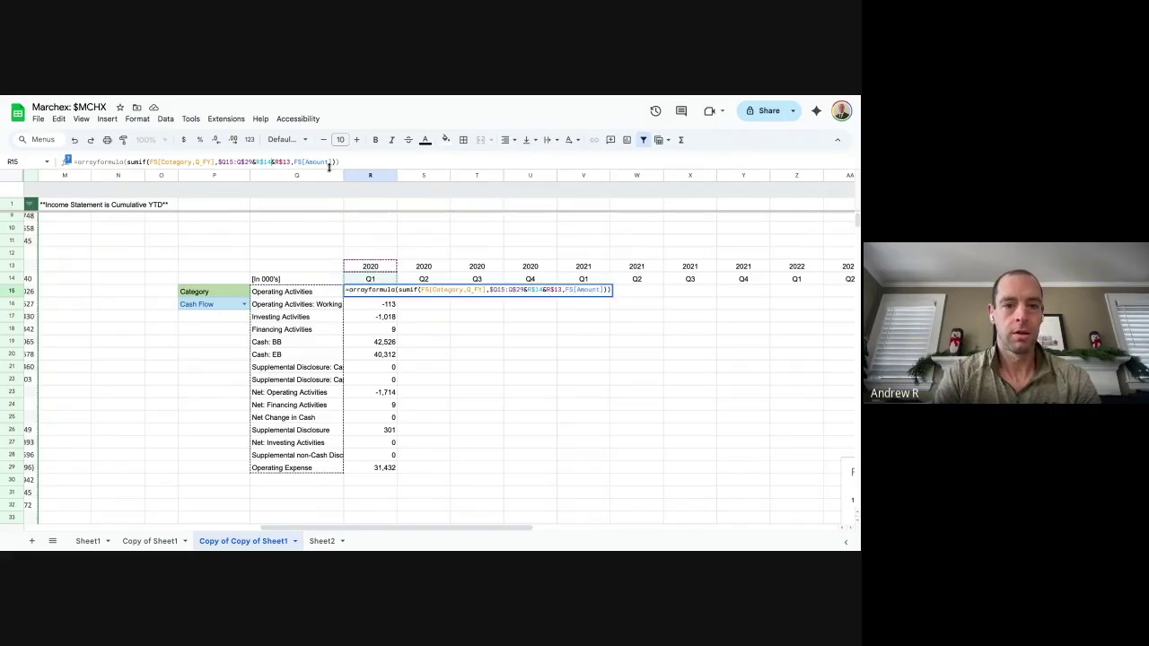
{"action": "scroll", "coordinate": [685, 320], "scroll_direction": "right", "scroll_amount": 8}
{"action": "scroll", "coordinate": [686, 321], "scroll_direction": "right", "scroll_amount": 2}
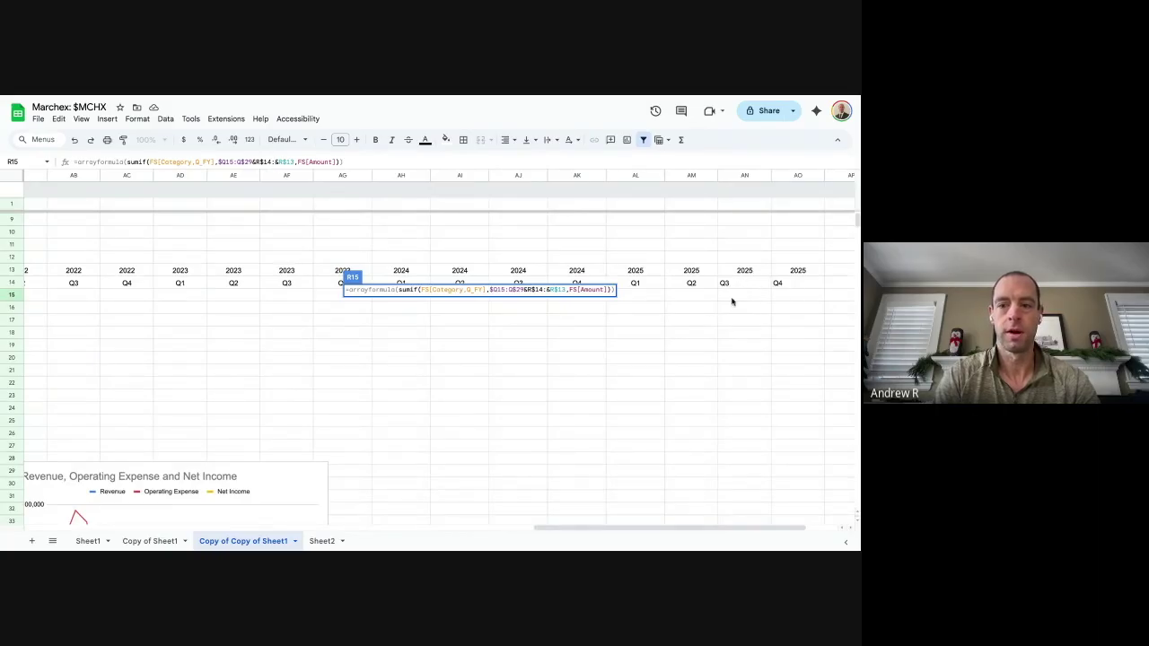
{"action": "scroll", "coordinate": [583, 323], "scroll_direction": "left", "scroll_amount": 9}
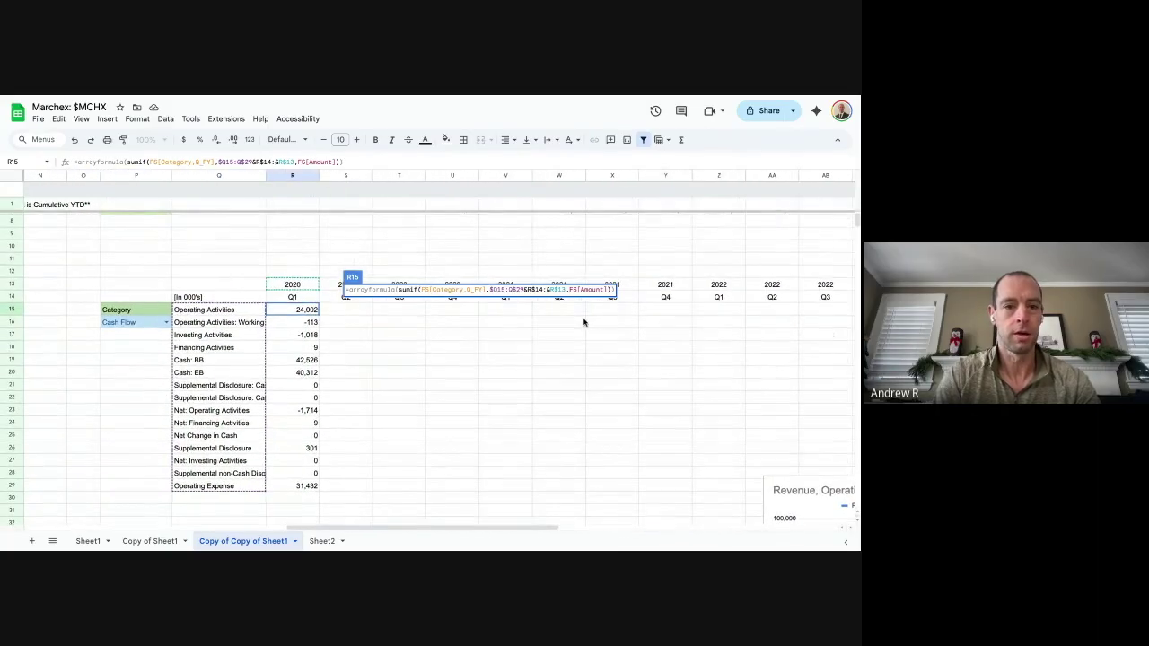
{"action": "type", "text": "on"}
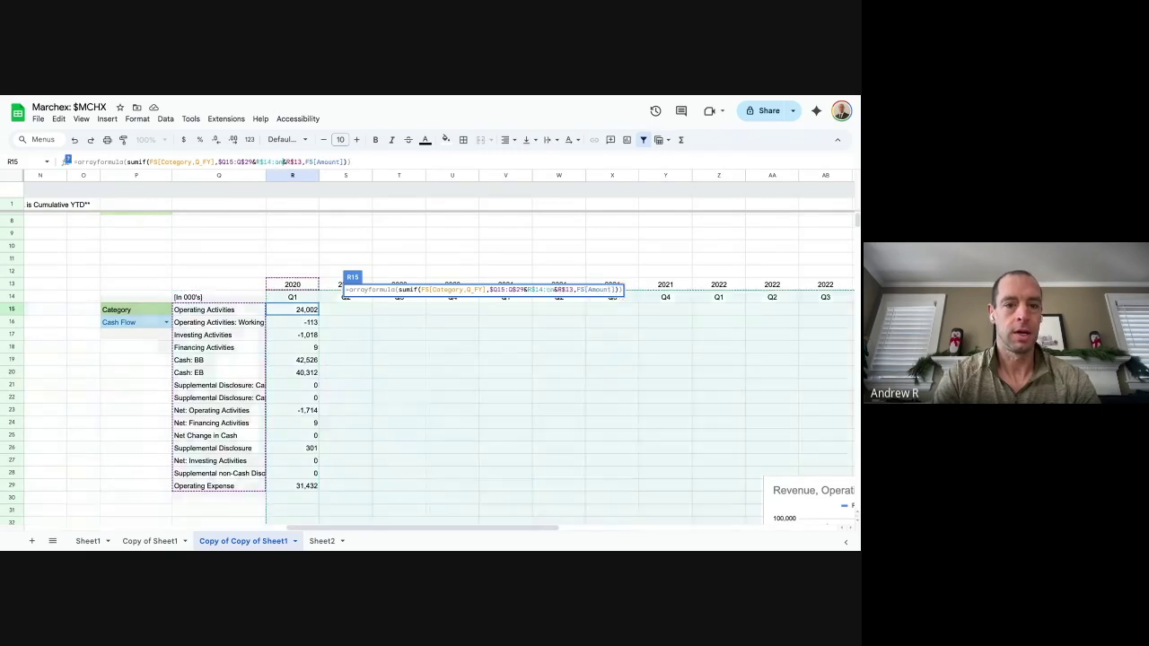
{"action": "type", "text": "$14&R$13"}
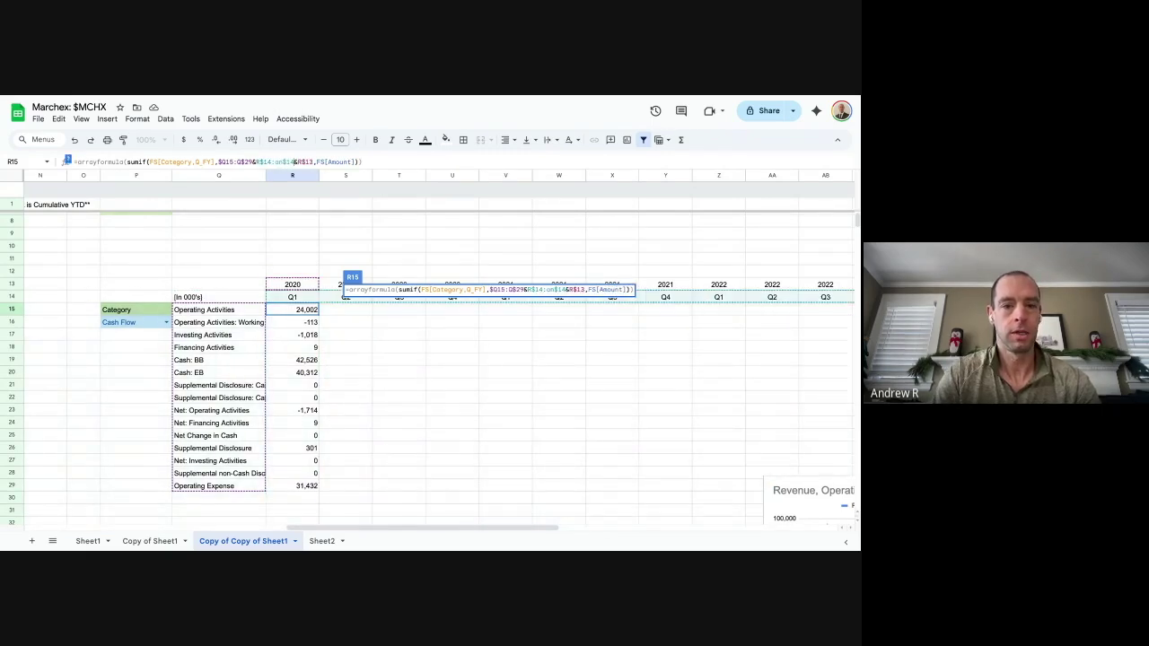
{"action": "type", "text": ":on$13"}
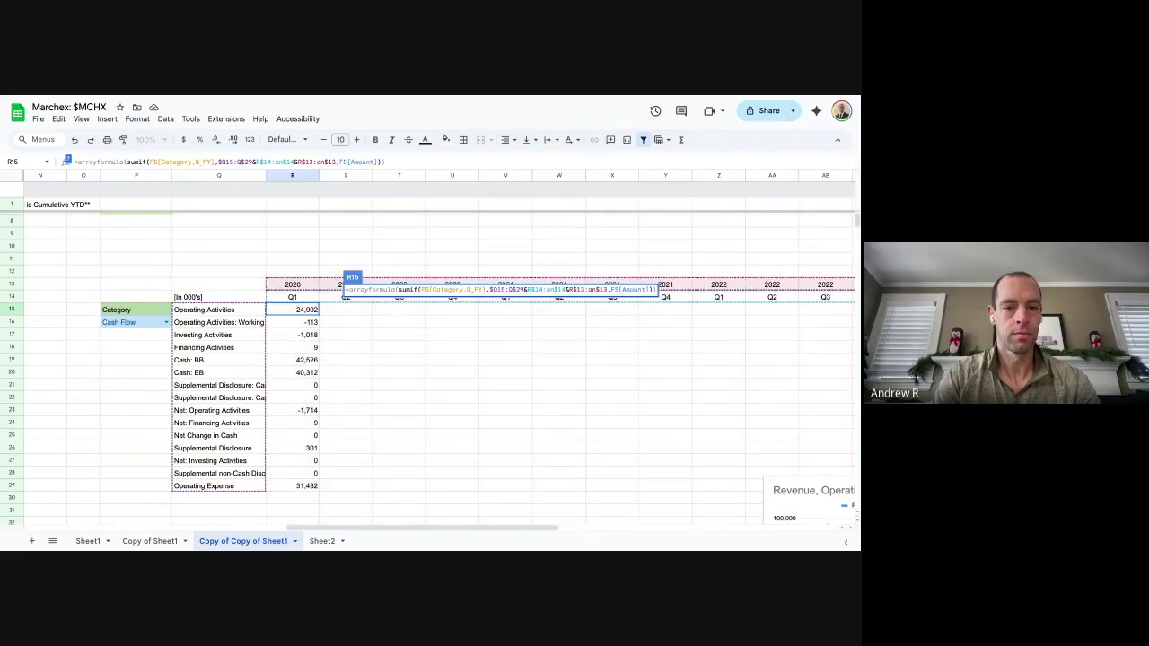
{"action": "key", "text": "Return"}
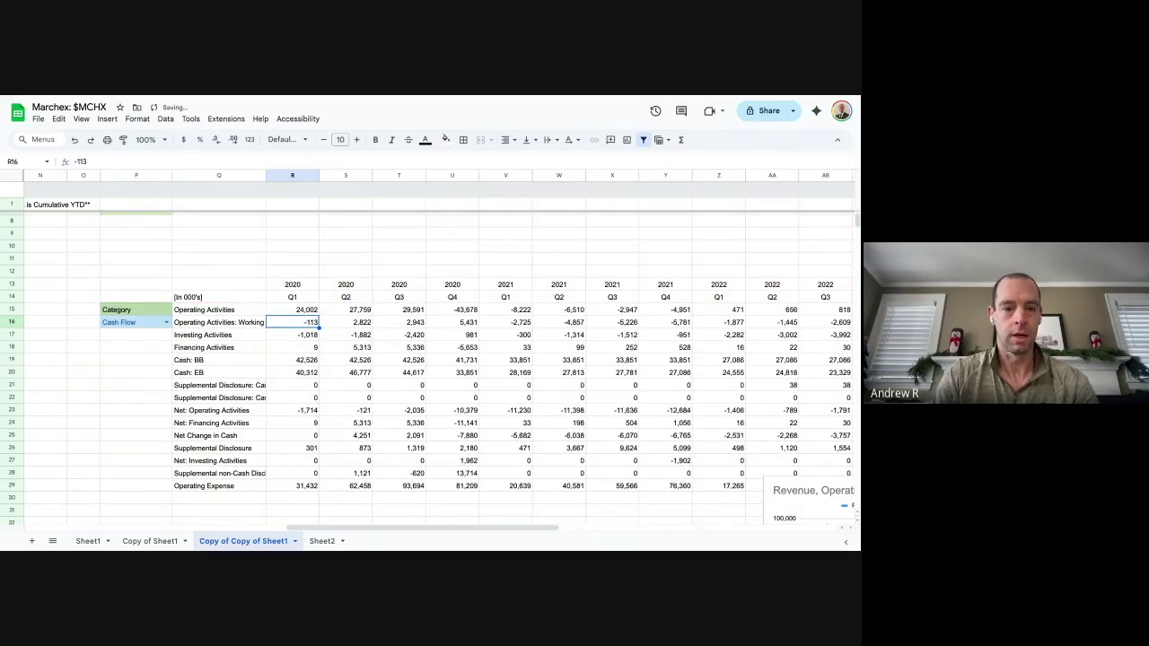
Set P16 to Balance Sheet and wrap R15's SUMIF in if(len($Q$15:$Q$29)=0,"",…) to leave rows without a category blank
{"action": "left_click", "coordinate": [135, 322]}
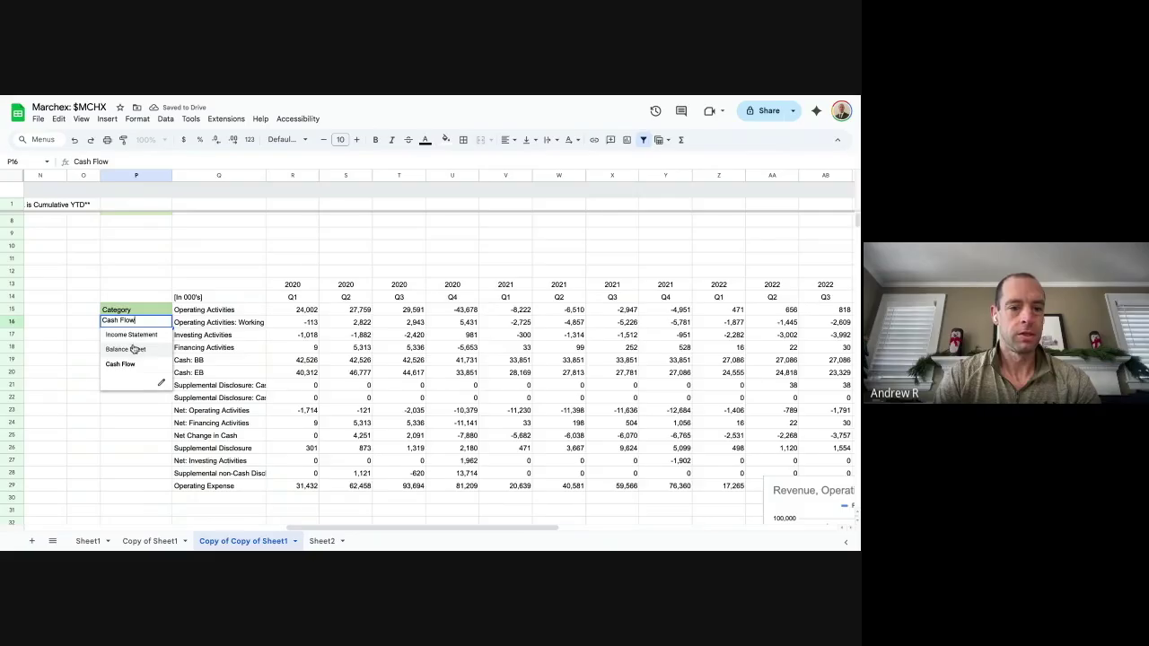
{"action": "left_click", "coordinate": [133, 349]}
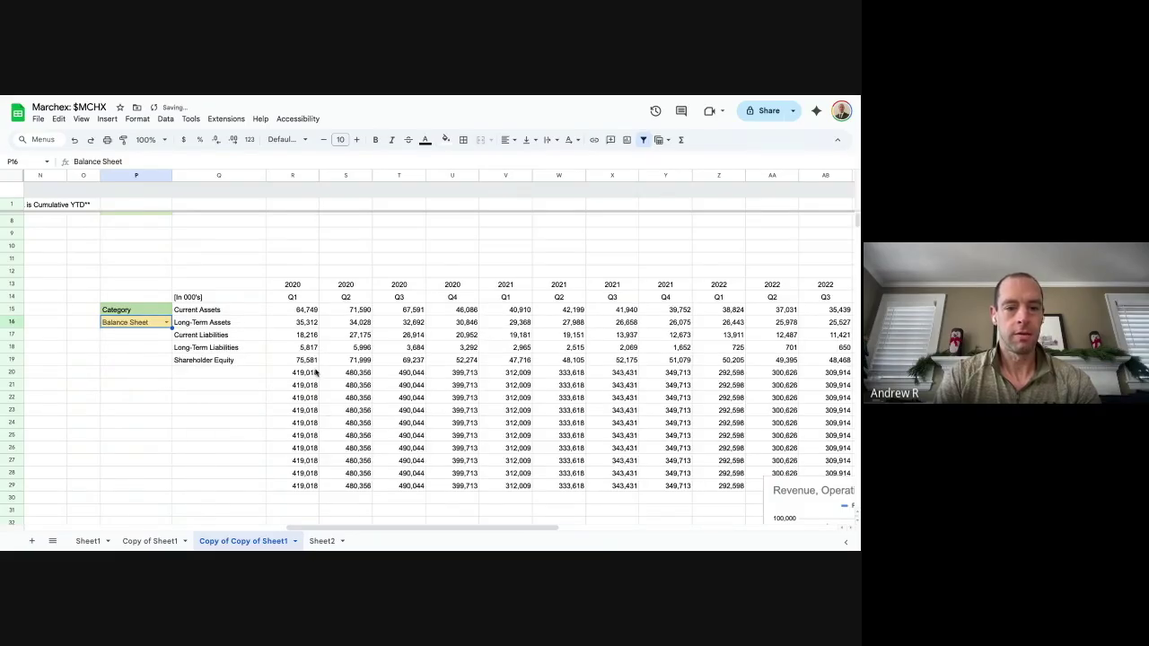
{"action": "key", "text": "Up"}
{"action": "key", "text": "Right"}
{"action": "key", "text": "Right"}
{"action": "key", "text": "F2"}
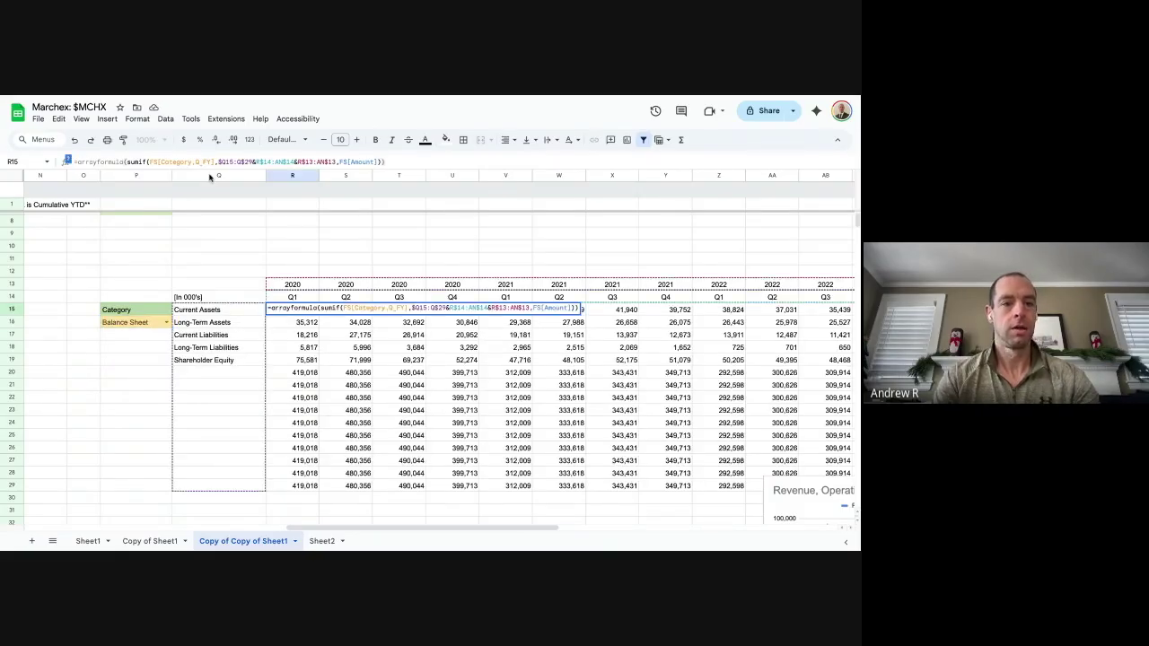
{"action": "type", "text": "if(len(Q15:Q29)"}
{"action": "left_click_drag", "start_coordinate": [154, 164], "coordinate": [179, 164]}
{"action": "key", "text": "F4"}
{"action": "type", "text": "0,\"\","}
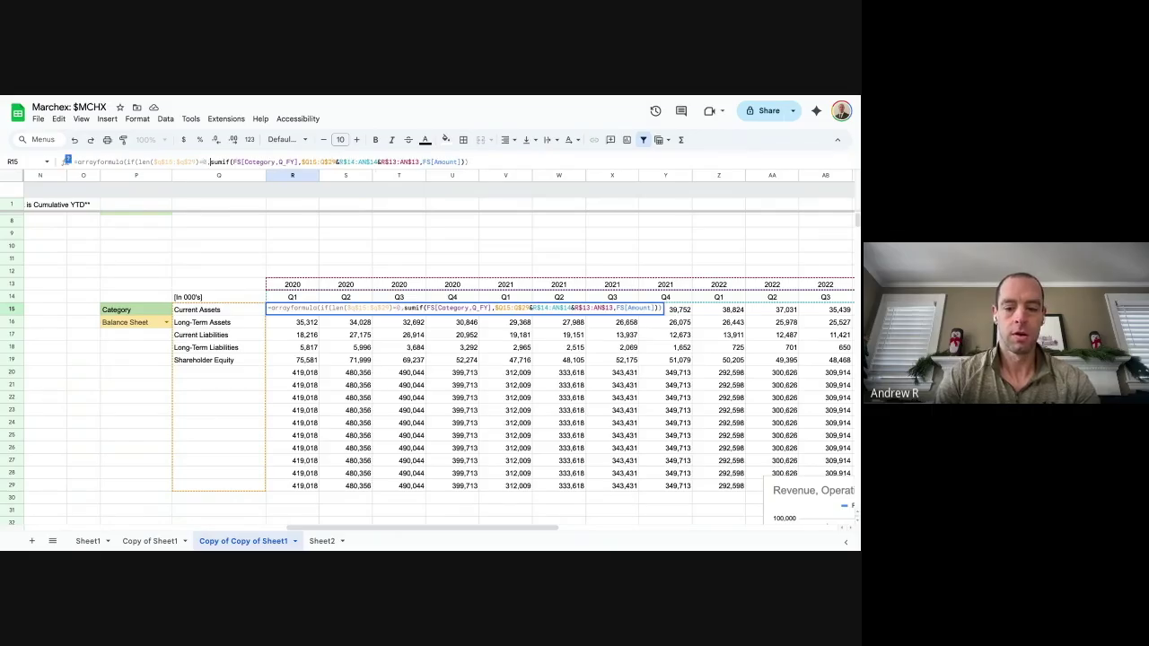
{"action": "type", "text": ","}
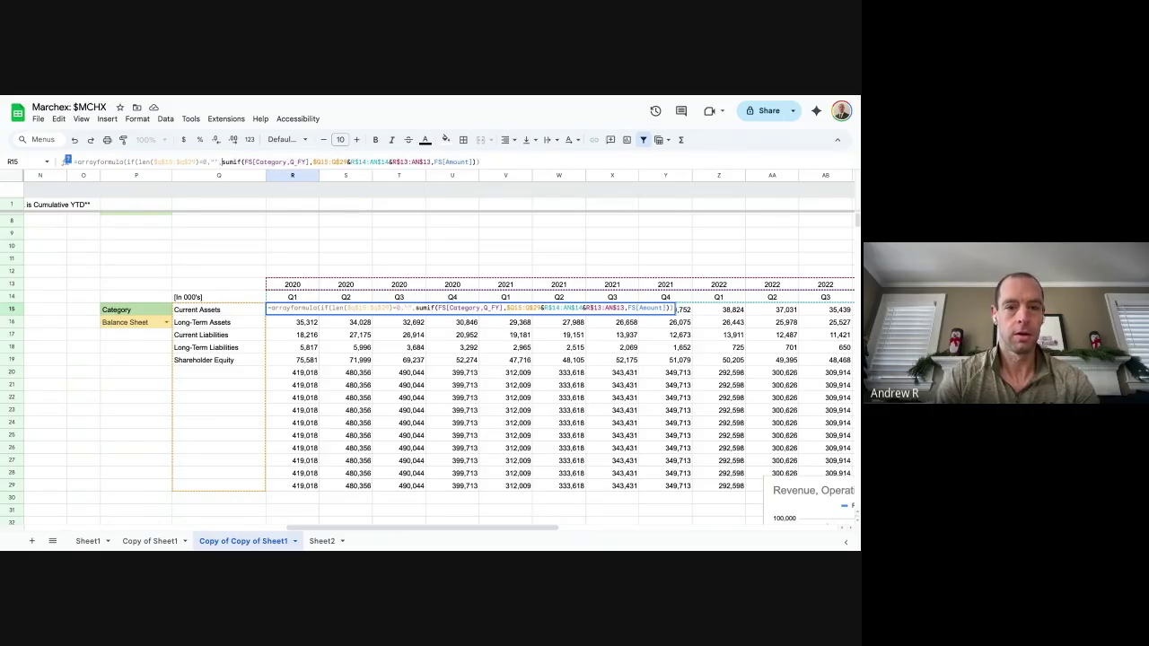
{"action": "left_click", "coordinate": [506, 161]}
{"action": "key", "text": "Return"}
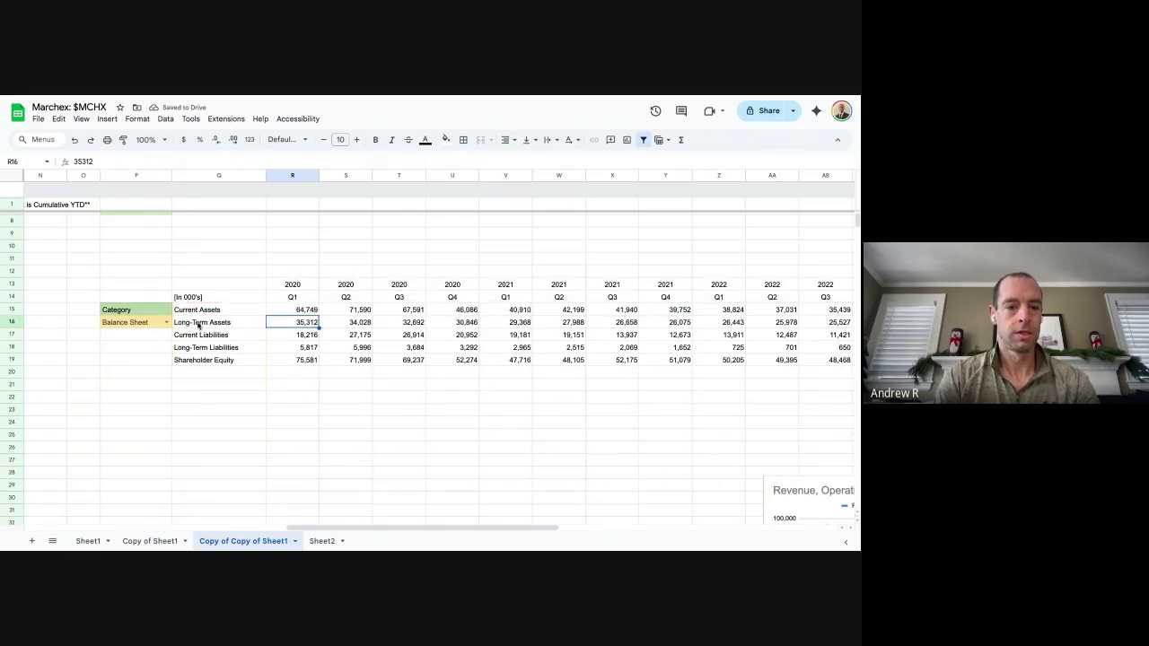
Review the Balance Sheet category list in column Q and set the statement selector in P16 to Income Statement
{"action": "left_click_drag", "start_coordinate": [223, 310], "coordinate": [224, 380]}
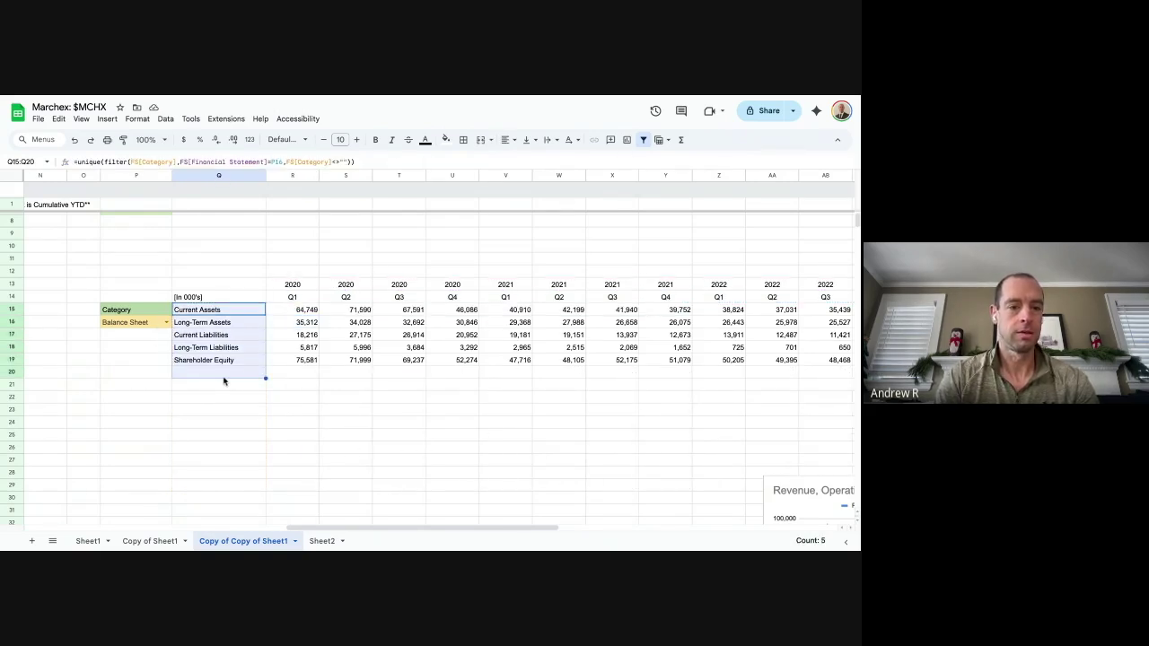
{"action": "left_click", "coordinate": [166, 322]}
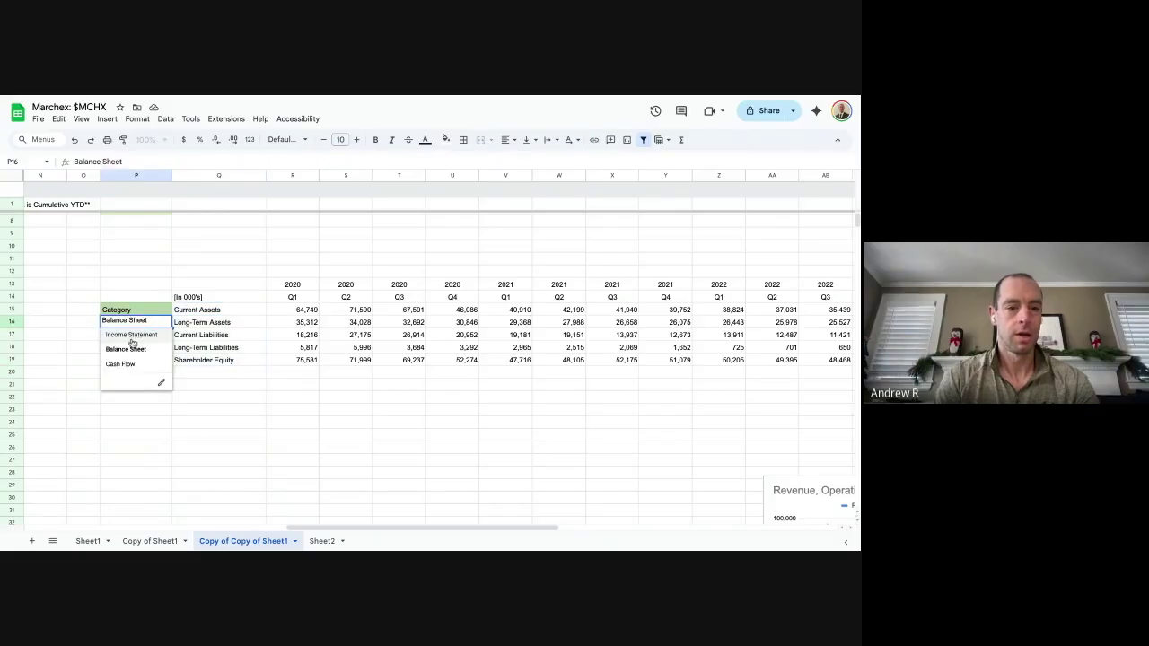
{"action": "left_click", "coordinate": [133, 337]}
{"action": "left_click", "coordinate": [305, 415]}
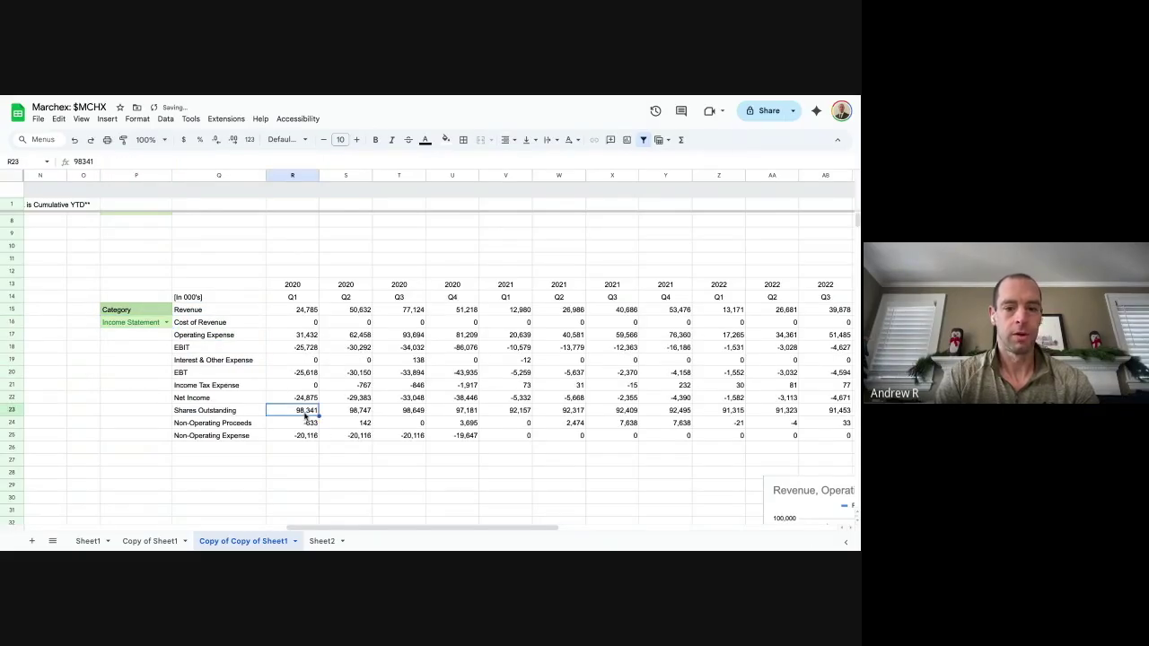